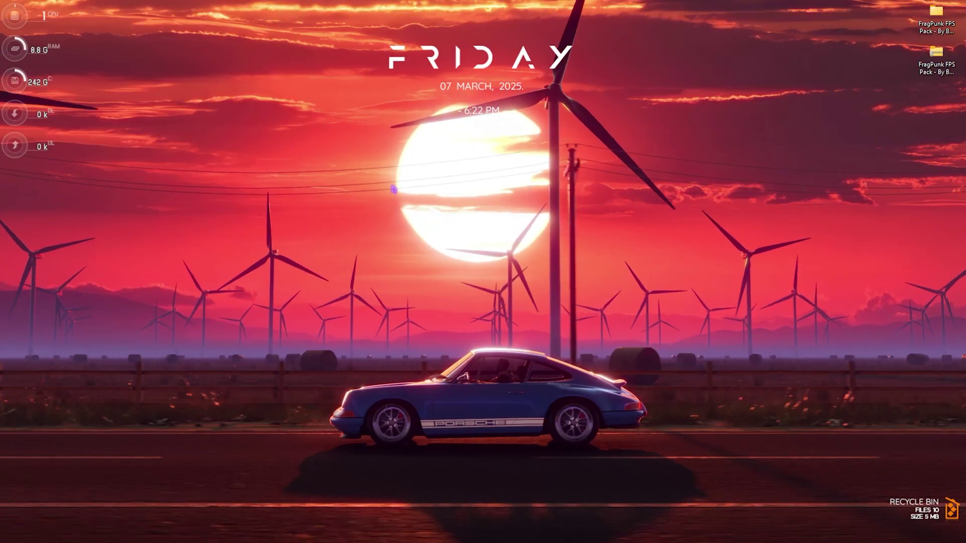
# Open Windows Settings and check the controller option for Game Bar in the Gaming section.
pyautogui.press('super')
pyautogui.write('settings')
pyautogui.click(355, 252)
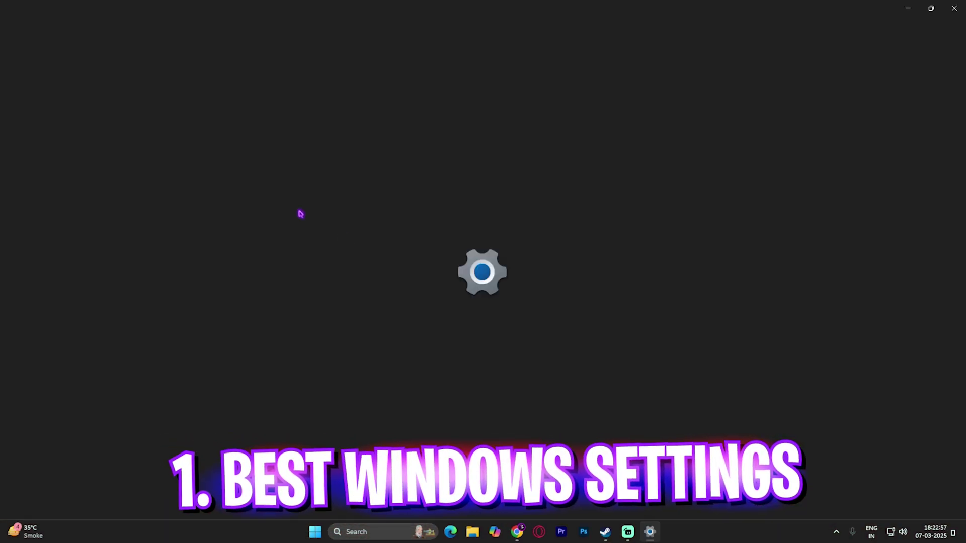
pyautogui.click(50, 269)
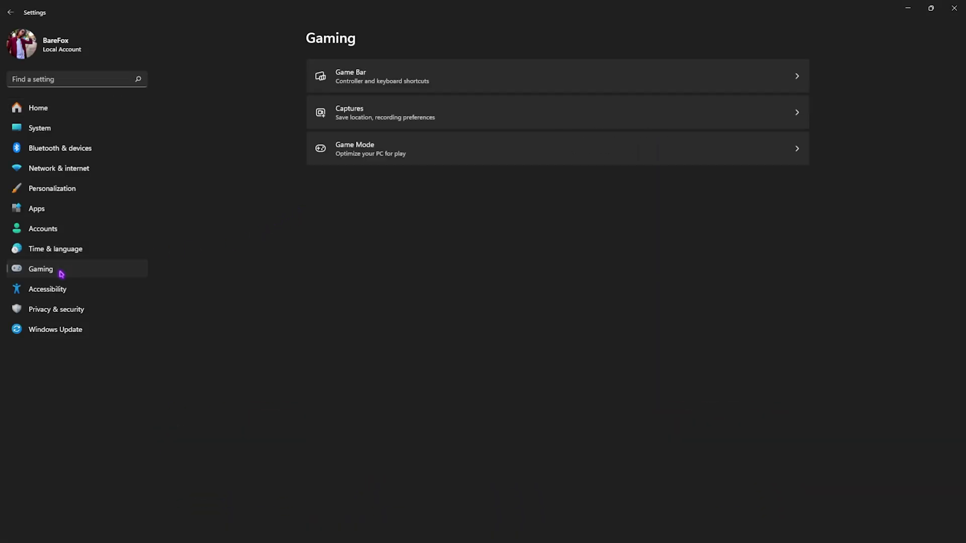
pyautogui.click(355, 74)
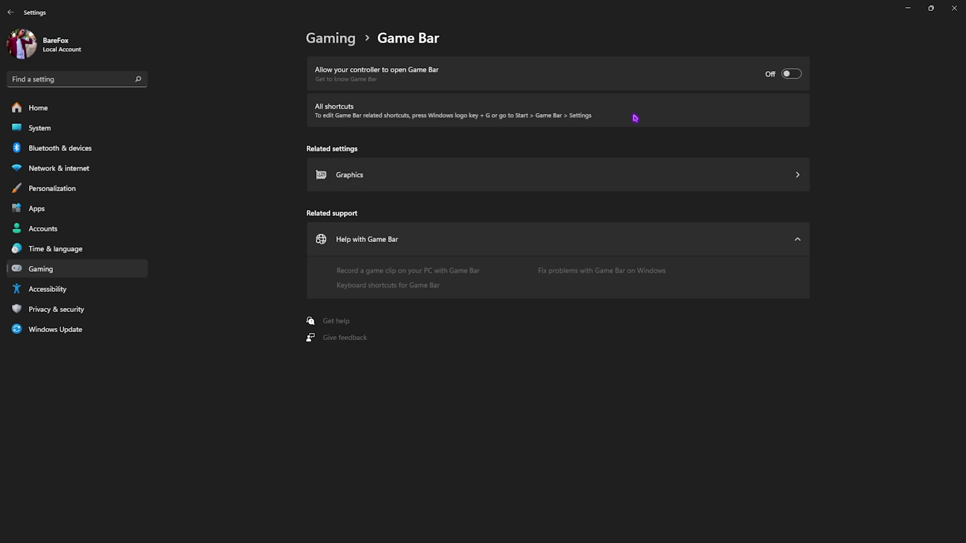
pyautogui.click(346, 45)
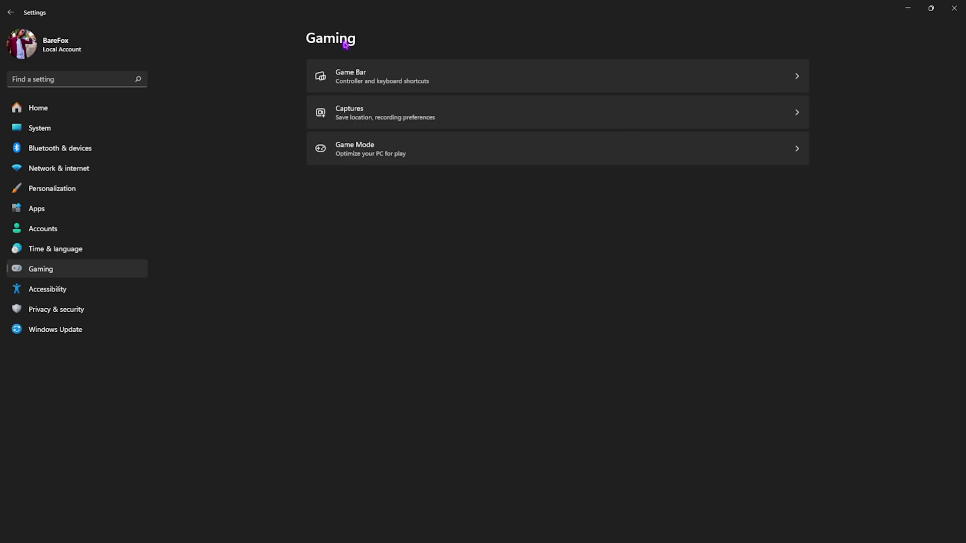
# Check the Game Mode setting and the related default graphics settings, including GPU scheduling and variable refresh rate.
pyautogui.click(360, 142)
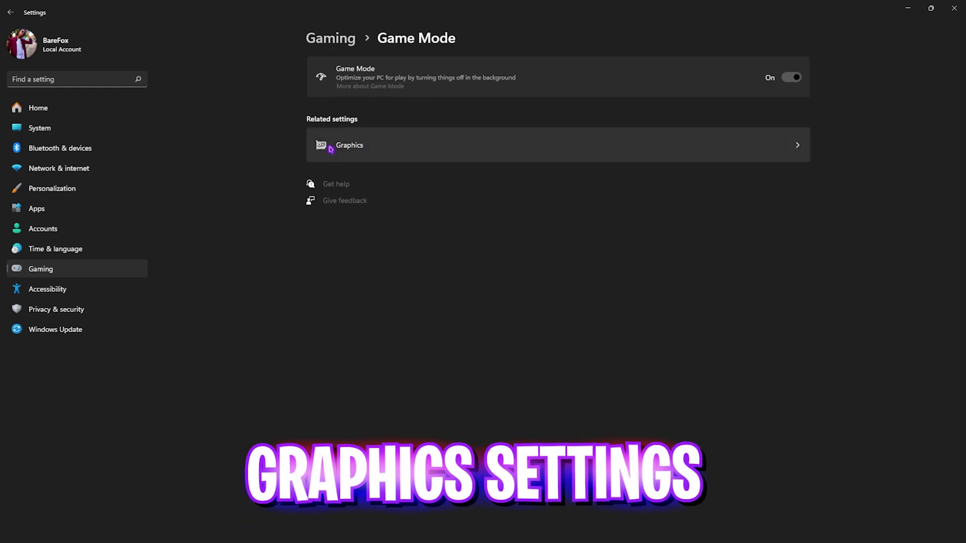
pyautogui.click(352, 147)
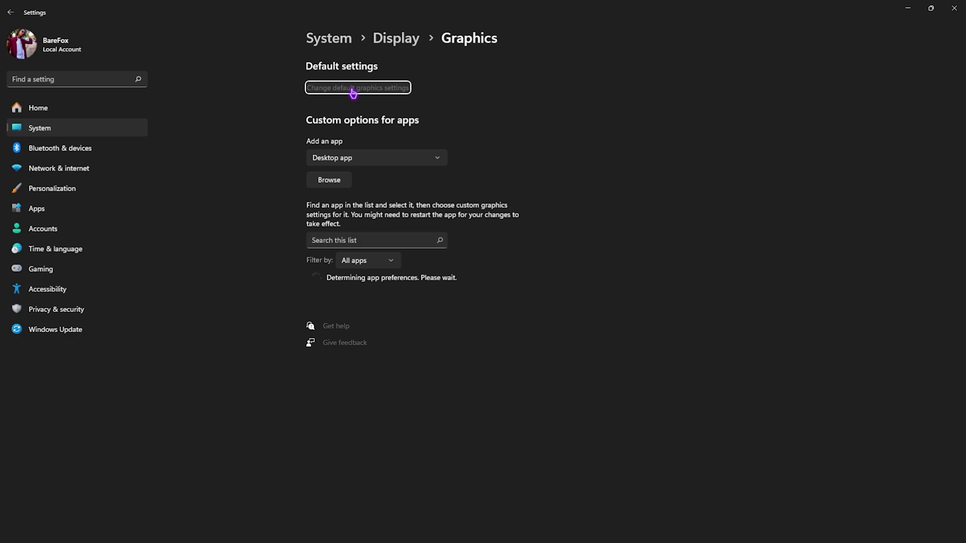
pyautogui.click(353, 88)
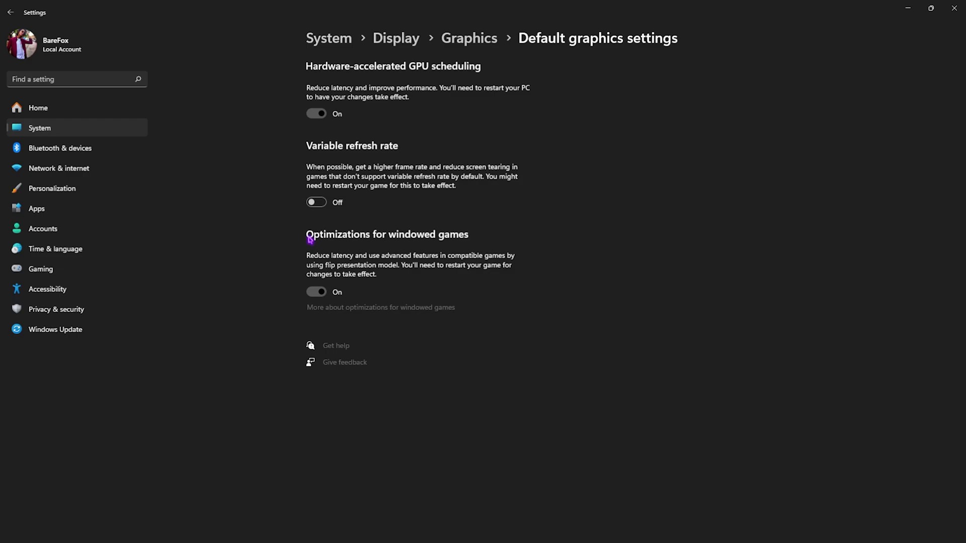
# Add FragPunk.exe from the game's FragPunk\Binaries\Win64 folder as a desktop app in the custom graphics options.
pyautogui.click(466, 44)
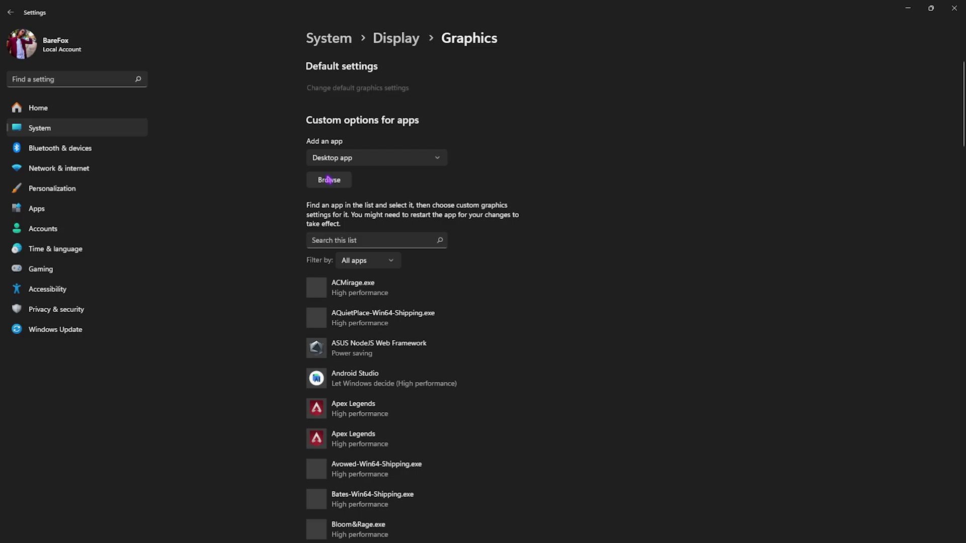
pyautogui.click(314, 180)
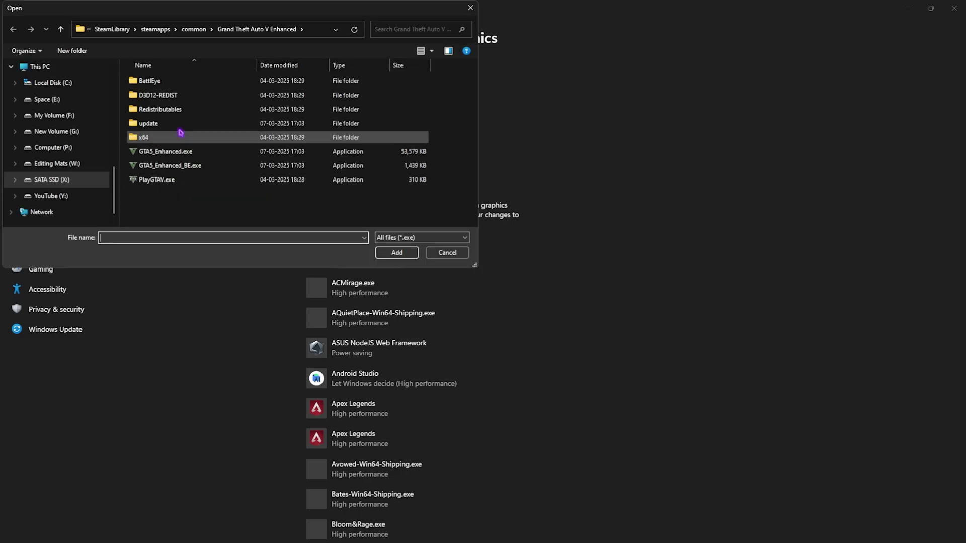
pyautogui.click(190, 35)
pyautogui.doubleClick(190, 137)
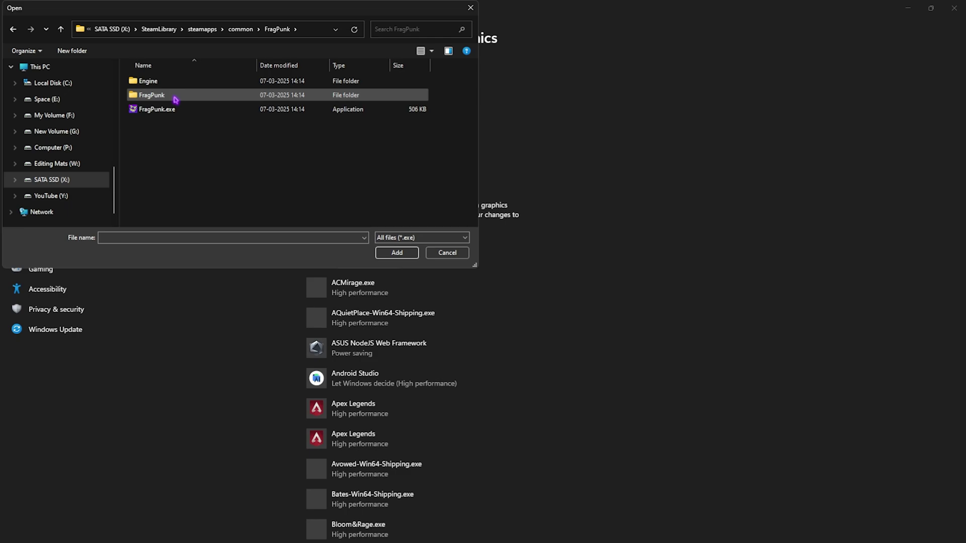
pyautogui.doubleClick(177, 96)
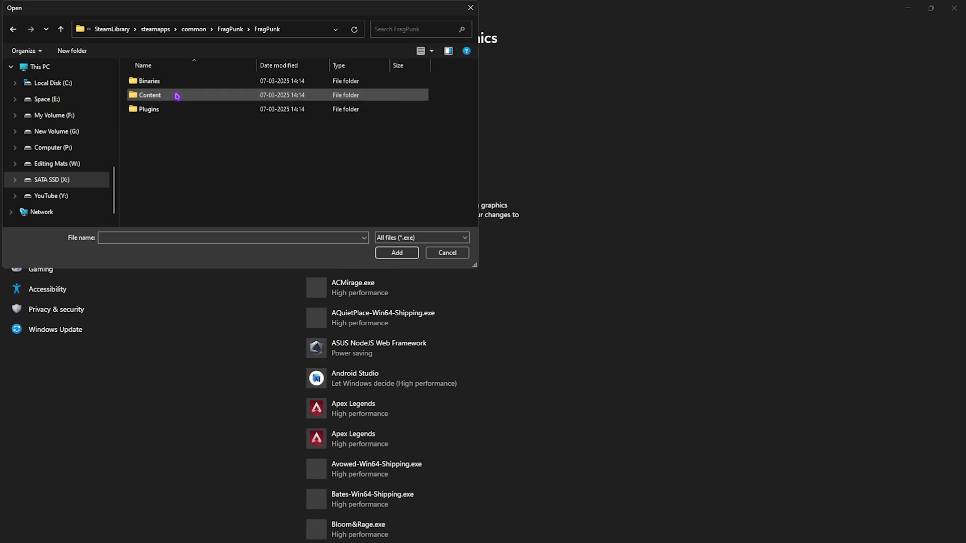
pyautogui.doubleClick(179, 83)
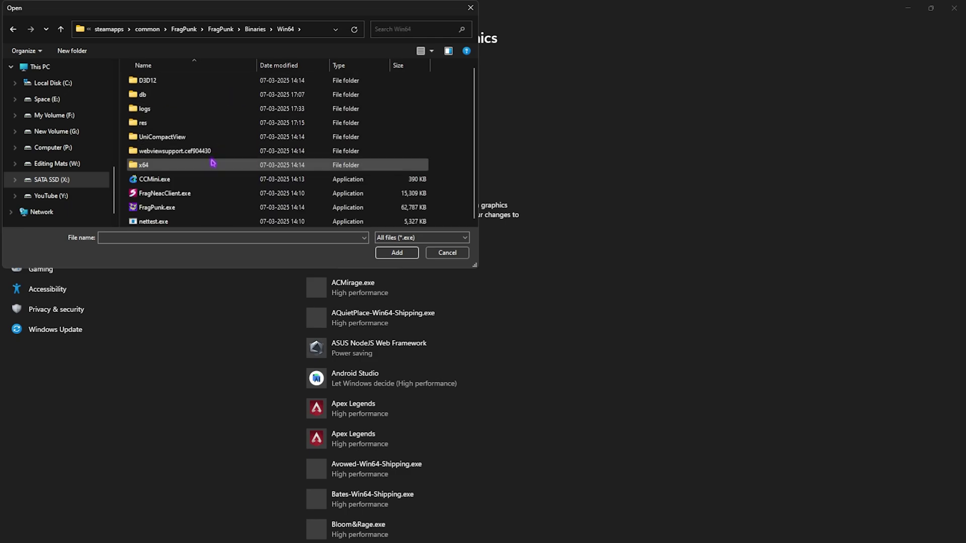
pyautogui.click(177, 212)
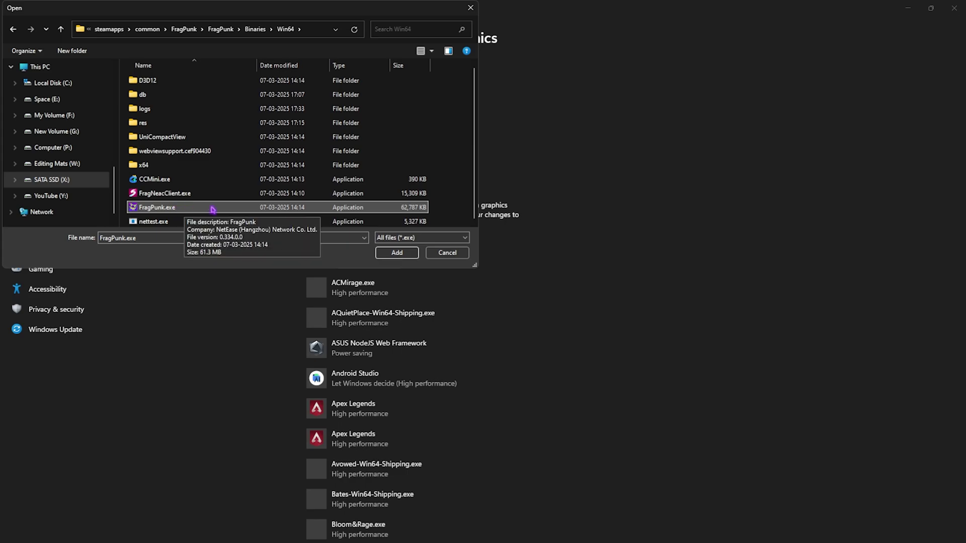
pyautogui.doubleClick(184, 211)
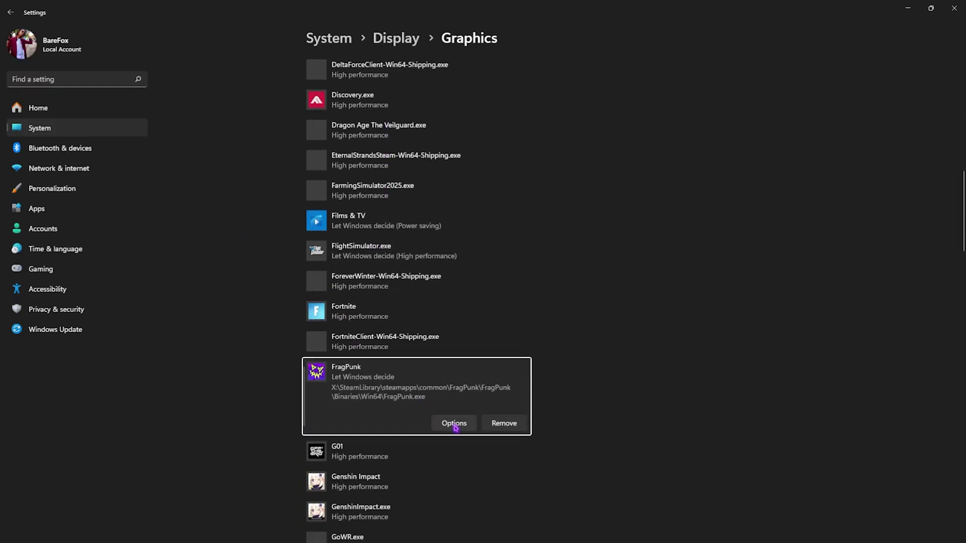
# Set FragPunk's graphics preference to High performance, save it and close Settings.
pyautogui.click(455, 425)
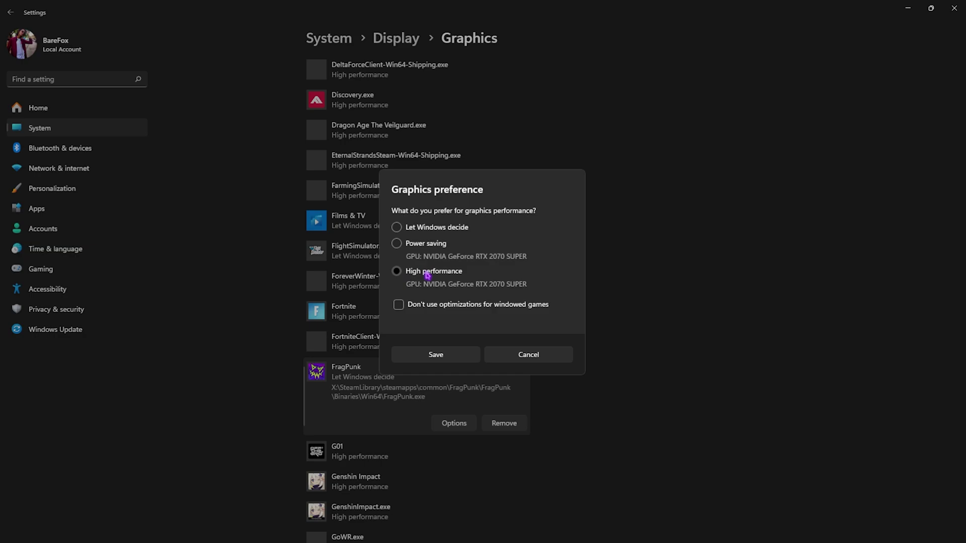
pyautogui.click(434, 355)
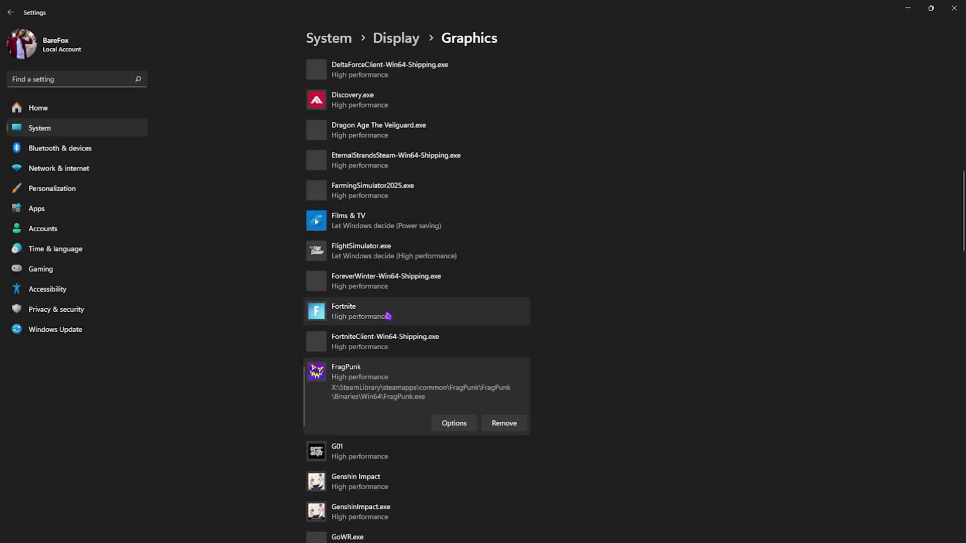
pyautogui.click(954, 9)
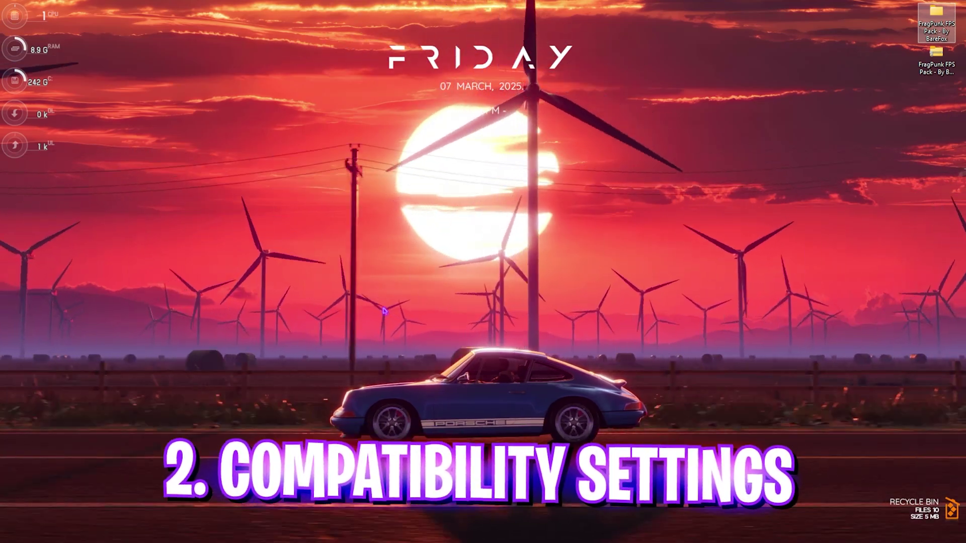
# Switch to Steam and open the local files folder of FragPunk from the library.
pyautogui.press('super')
pyautogui.write('se')
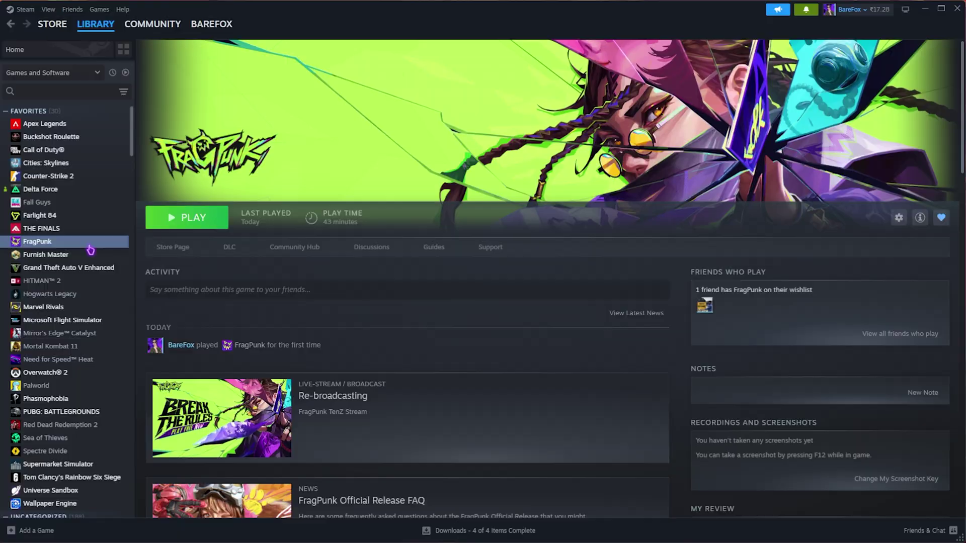
pyautogui.rightClick(90, 243)
pyautogui.moveTo(136, 309)
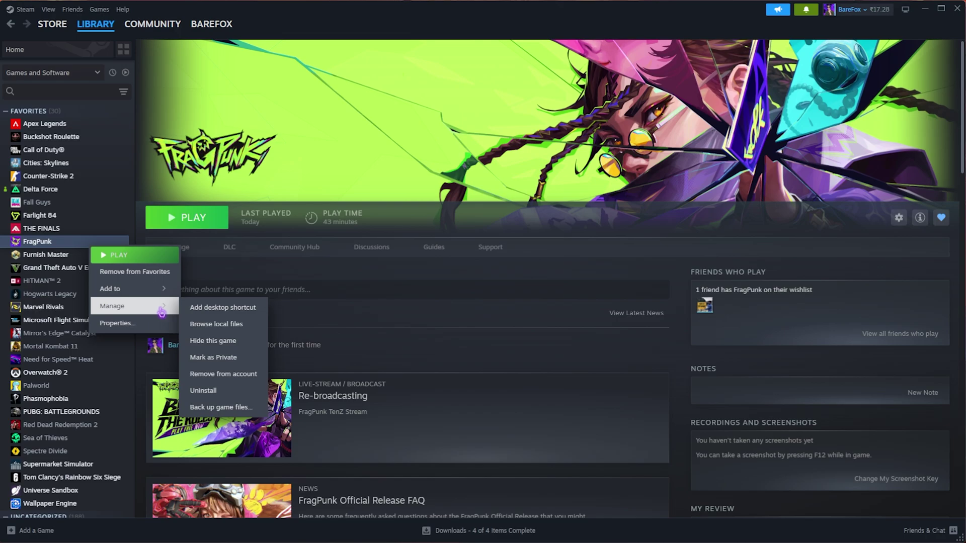
pyautogui.click(207, 327)
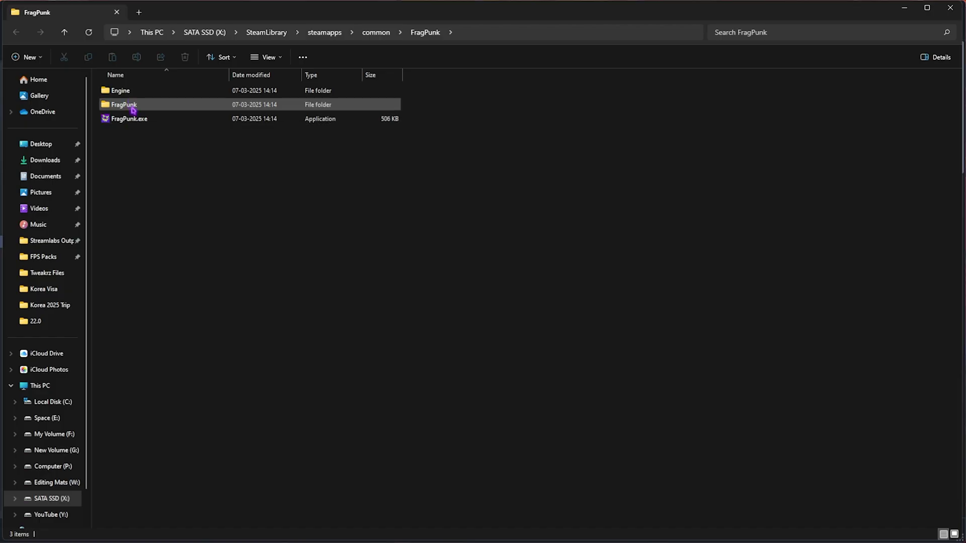
# Open the properties of FragPunk.exe in the FragPunk\Binaries\Win64 subfolder.
pyautogui.doubleClick(164, 105)
pyautogui.doubleClick(156, 93)
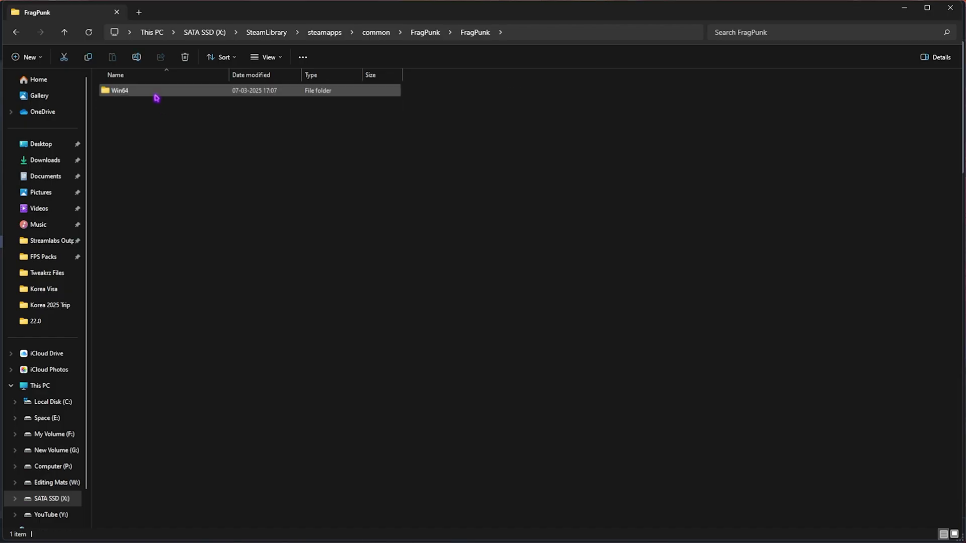
pyautogui.doubleClick(156, 93)
pyautogui.scroll(-15, 257, 200)
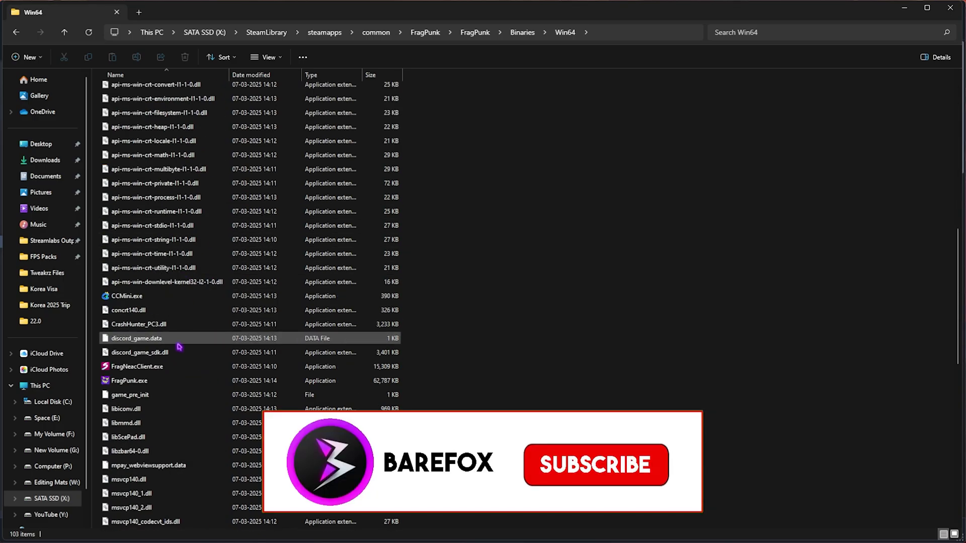
pyautogui.click(160, 381)
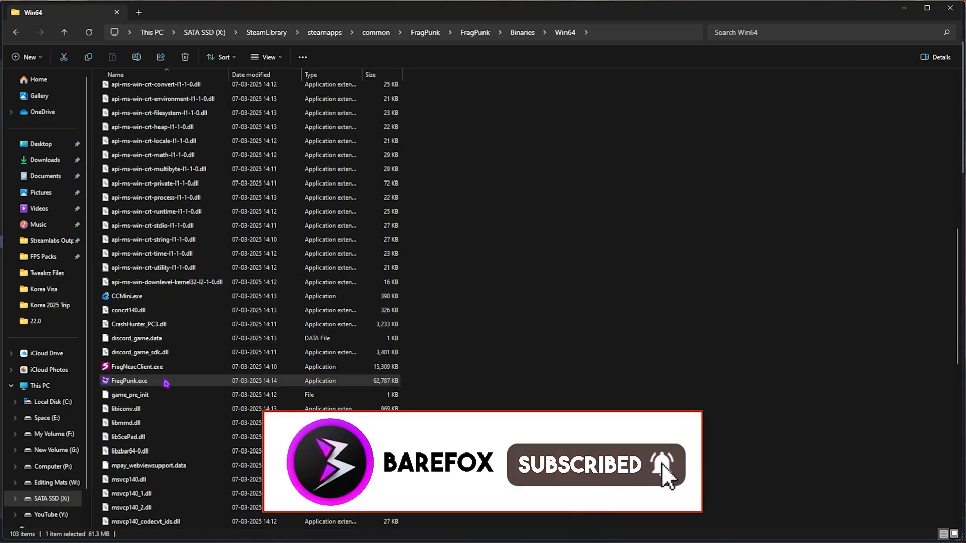
pyautogui.rightClick(161, 382)
pyautogui.click(201, 317)
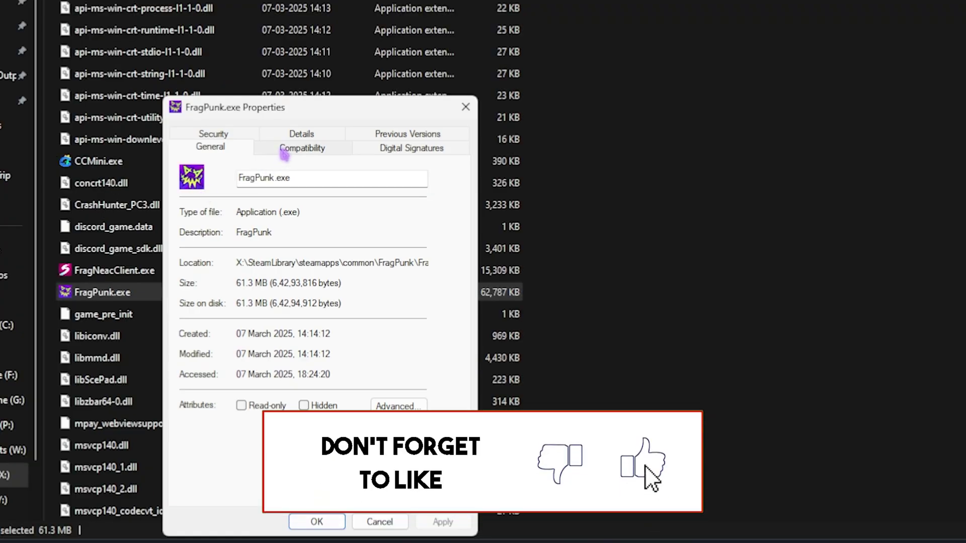
# Disable fullscreen optimizations for FragPunk.exe and override its high DPI scaling behavior with scaling performed by Application.
pyautogui.click(284, 151)
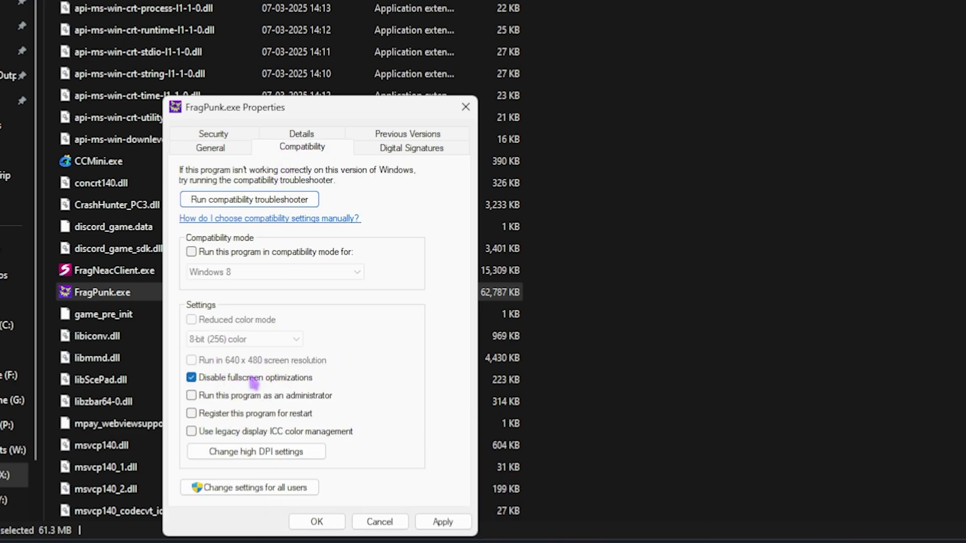
pyautogui.click(252, 452)
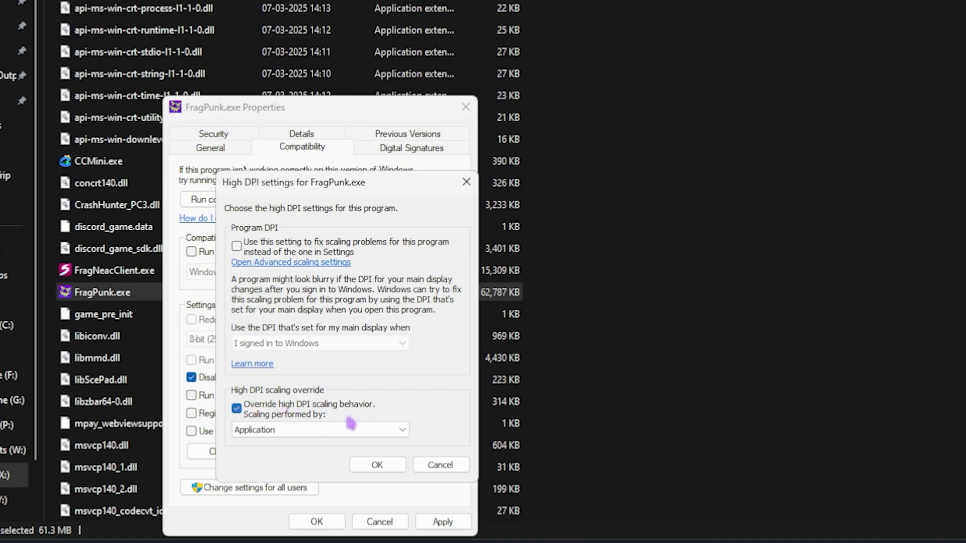
pyautogui.click(376, 464)
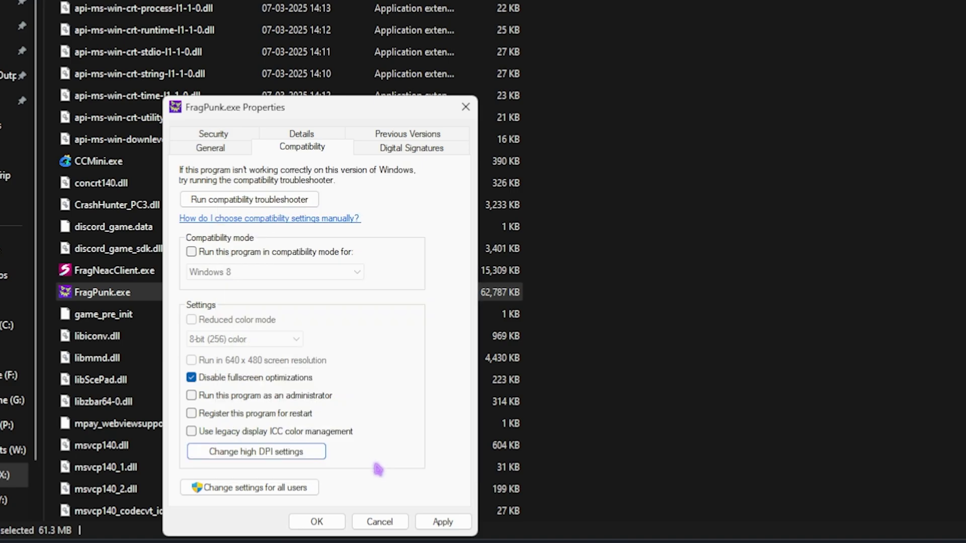
pyautogui.click(466, 107)
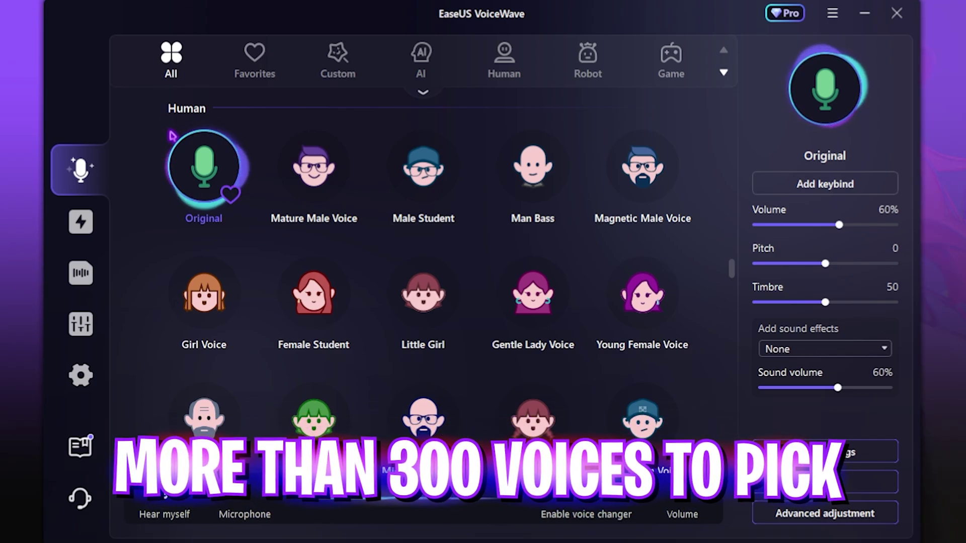
# Switch to EaseUS VoiceWave and look through its soundboard and AI voices, picking the Wukong voice.
pyautogui.click(80, 222)
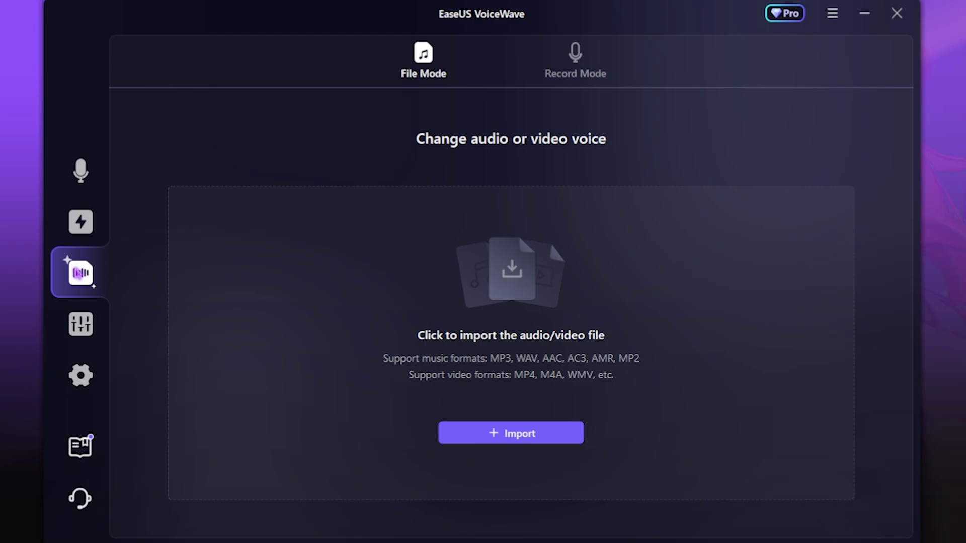
pyautogui.click(81, 222)
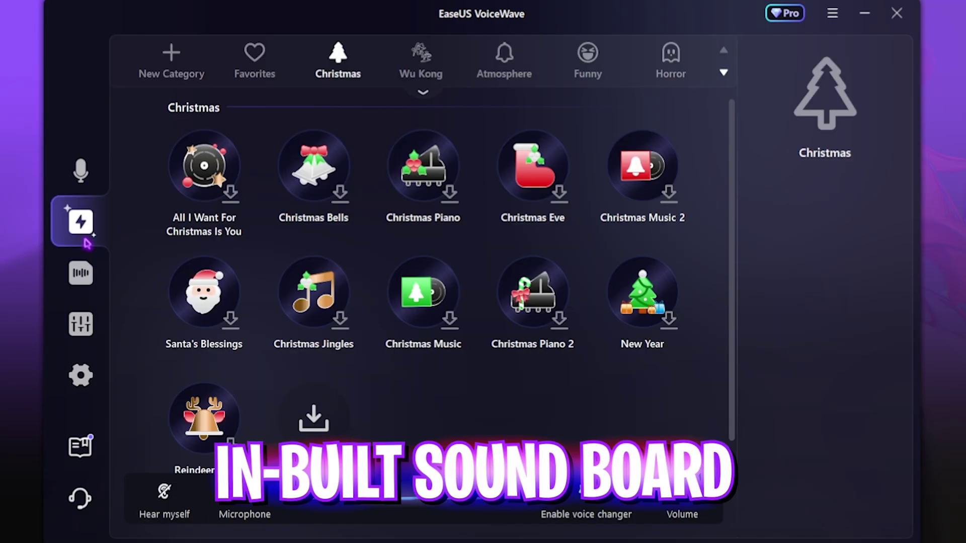
pyautogui.click(83, 170)
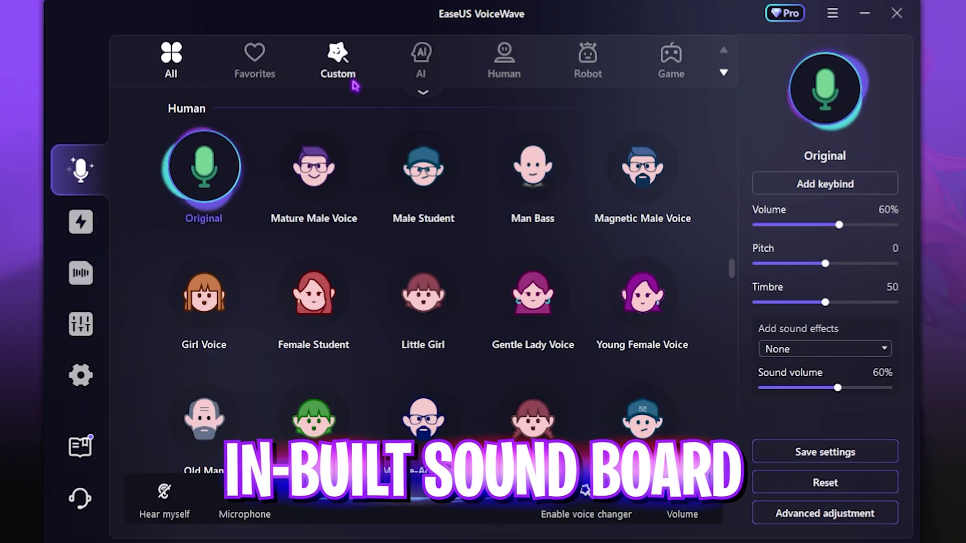
pyautogui.click(427, 69)
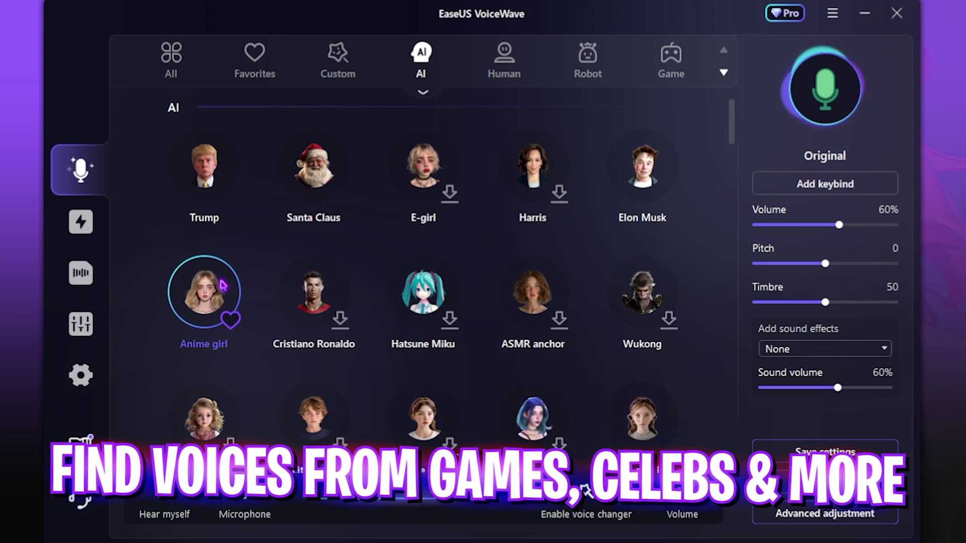
pyautogui.click(627, 294)
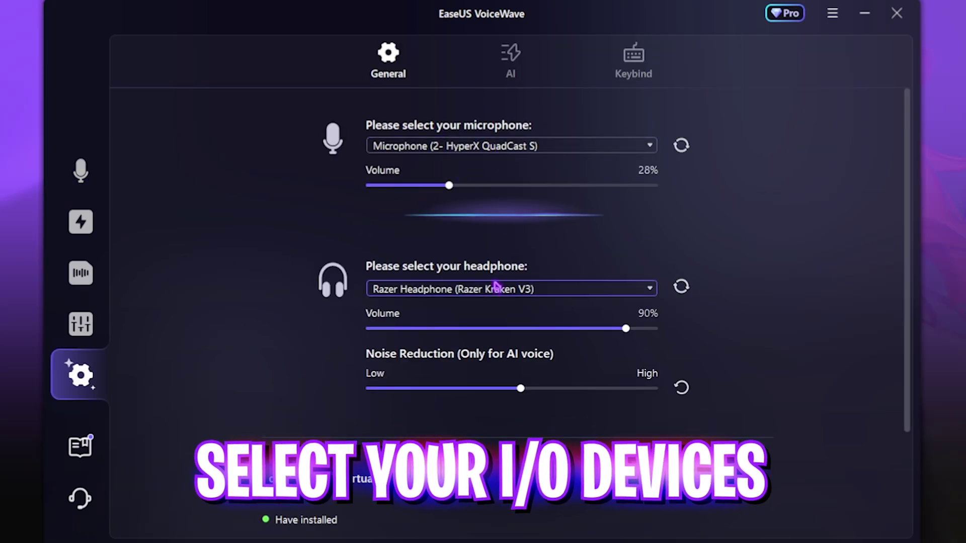
# Examine the AI Smooth Mode option and the keybind settings of the voice changer.
pyautogui.click(510, 58)
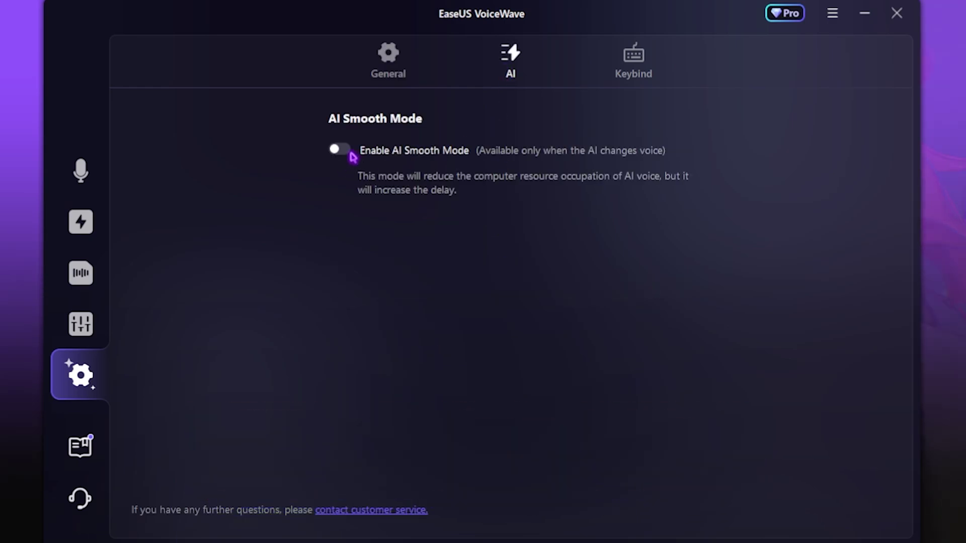
pyautogui.click(663, 70)
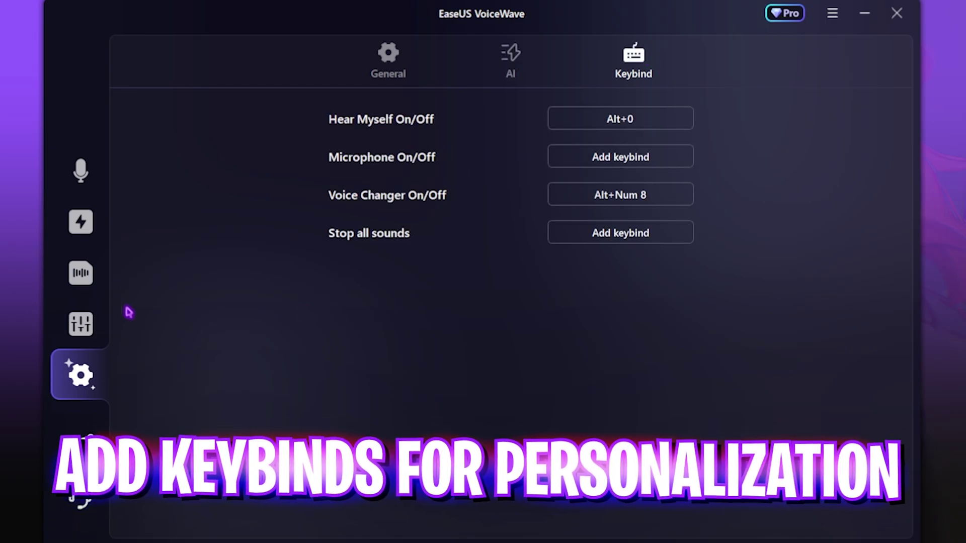
# Return to the voice list in EaseUS VoiceWave and browse through the available AI voices.
pyautogui.click(80, 170)
pyautogui.scroll(3, 423, 302)
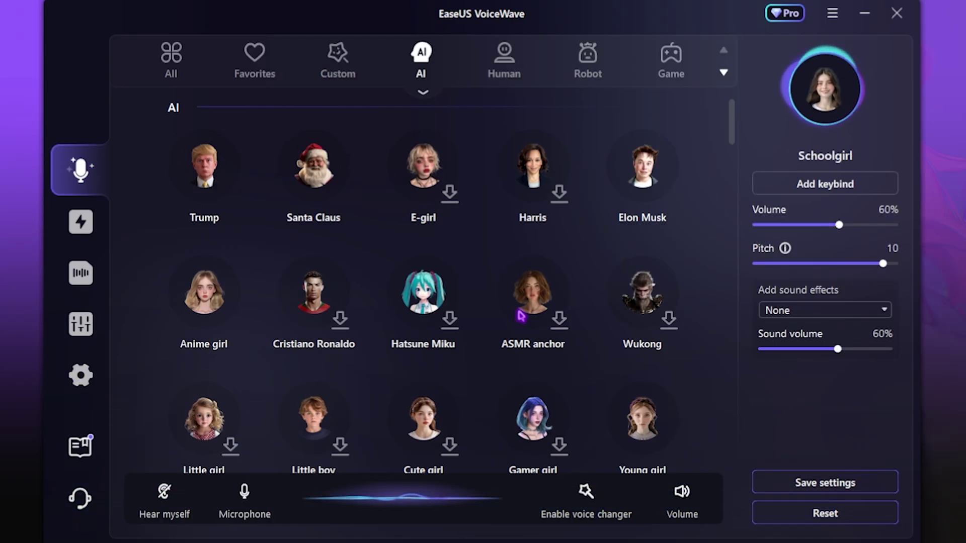
pyautogui.scroll(-2, 521, 315)
pyautogui.scroll(-5, 518, 282)
pyautogui.scroll(3, 519, 322)
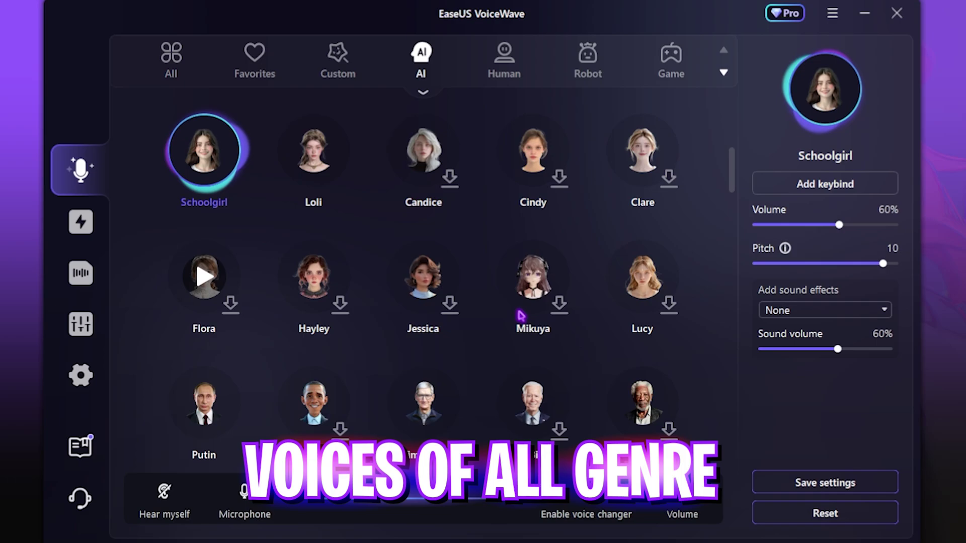
pyautogui.scroll(-2, 483, 322)
pyautogui.scroll(-5, 447, 306)
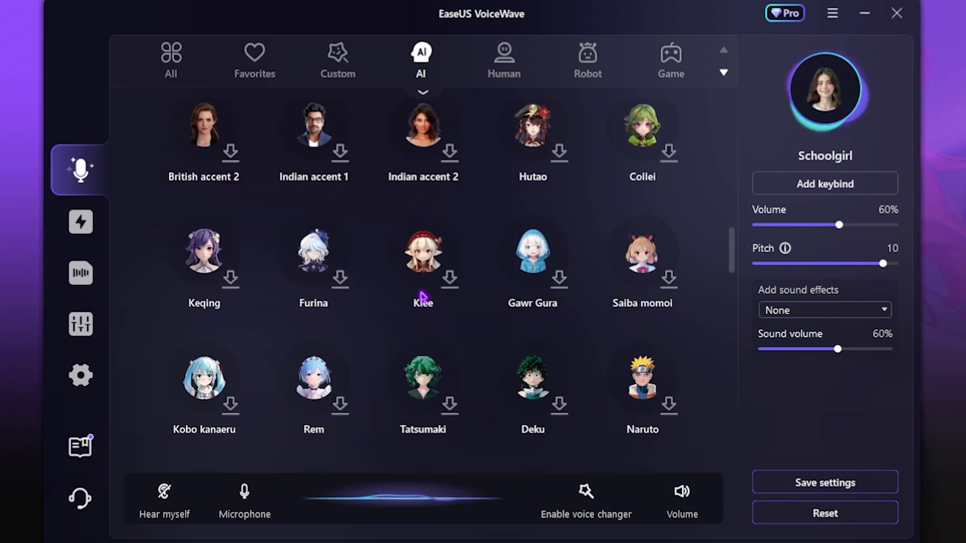
pyautogui.scroll(-12, 510, 282)
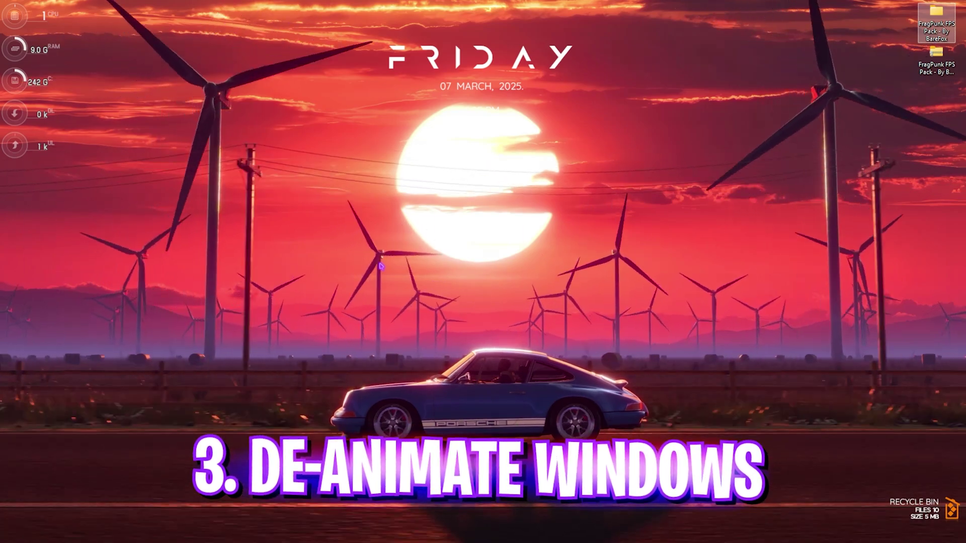
# Search Windows for the appearance and performance adjustment settings to bring up Performance Options.
pyautogui.press('super')
pyautogui.write('adji')
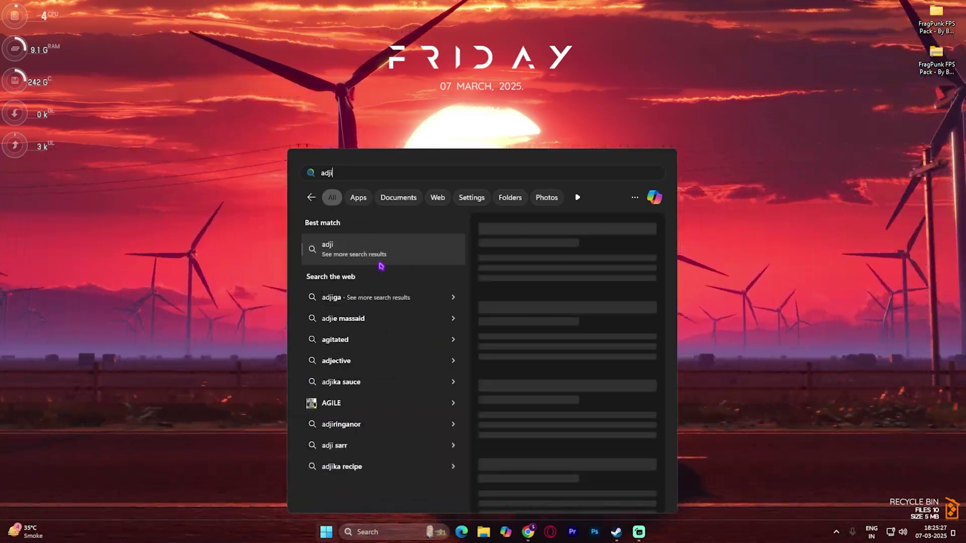
pyautogui.press('BackSpace')
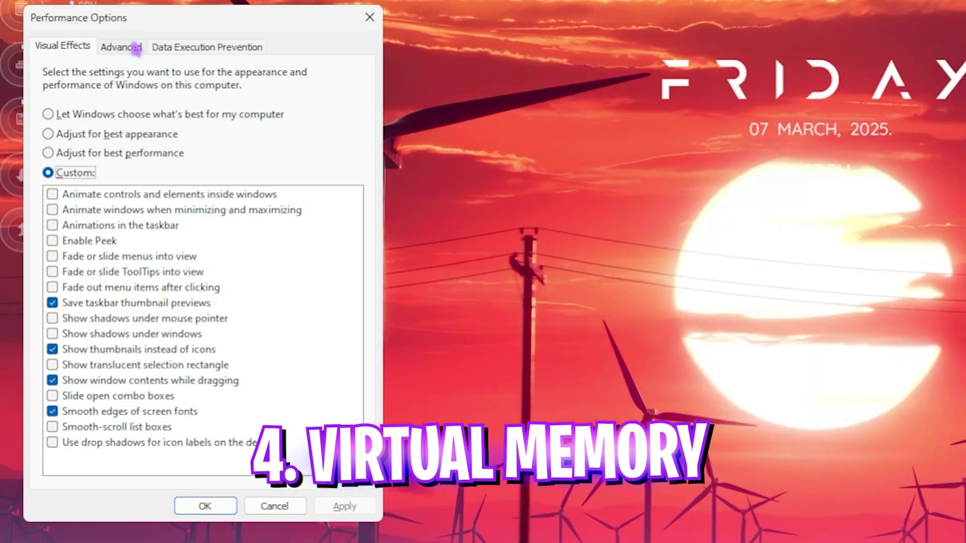
# Open the virtual memory settings and select the custom initial paging file size for drive C:.
pyautogui.click(134, 44)
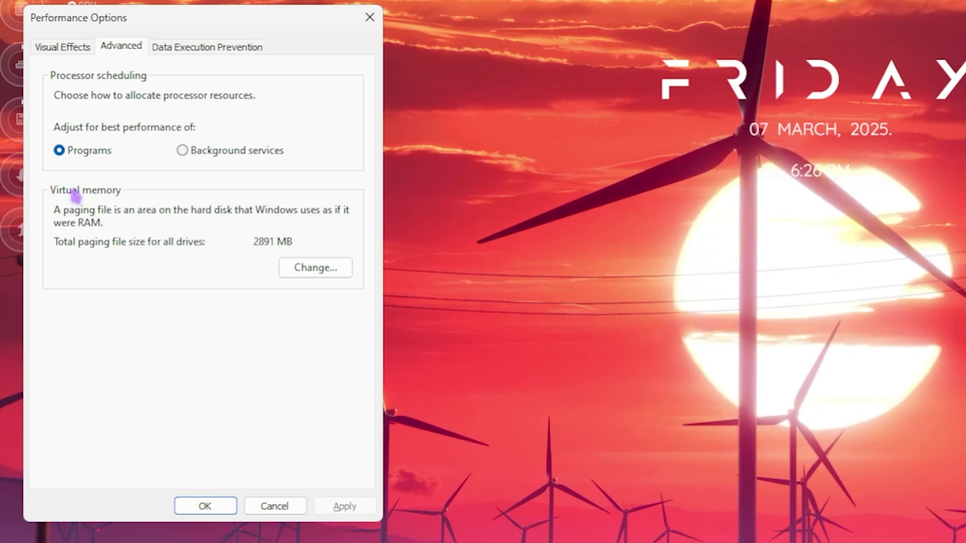
pyautogui.click(313, 270)
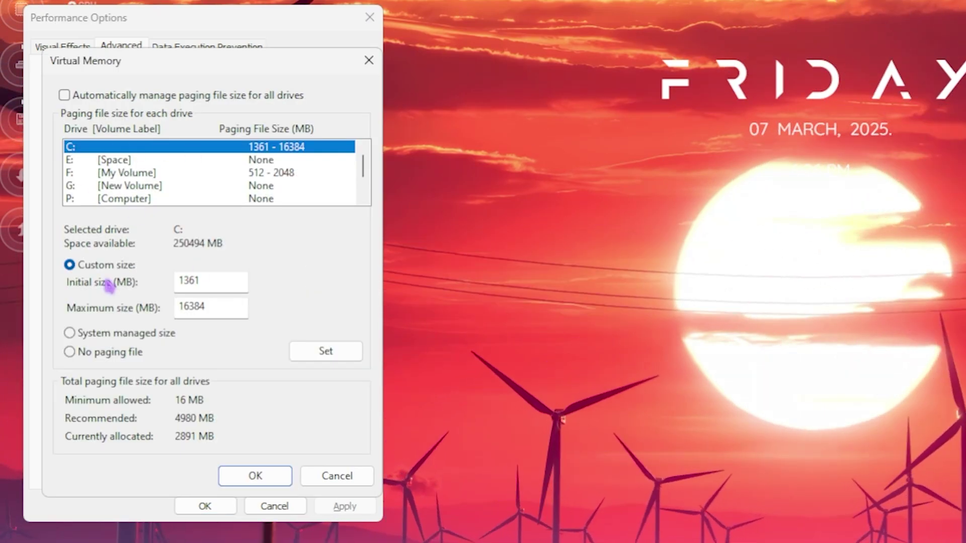
pyautogui.moveTo(204, 280); pyautogui.dragTo(119, 287)
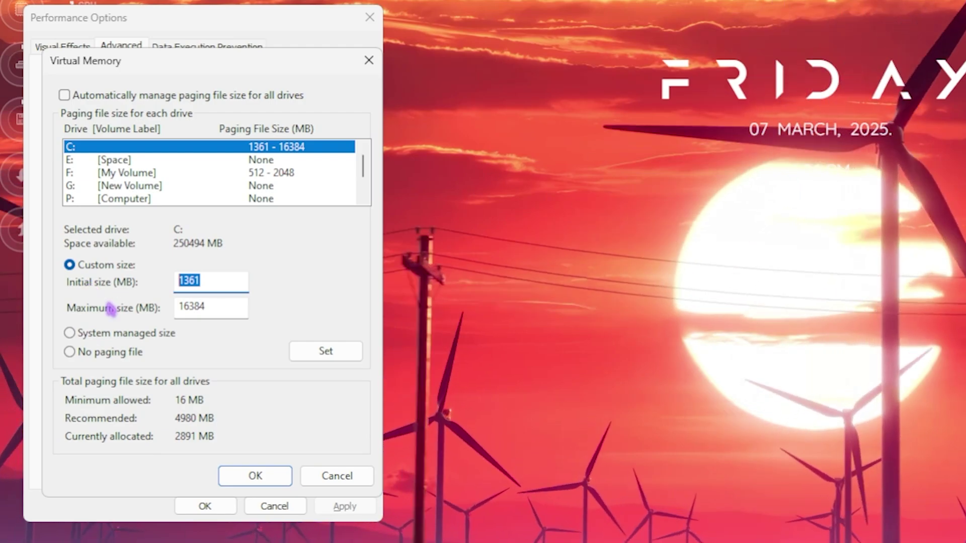
# Open Calculator and multiply 32 by 1024 to convert the RAM size from GB to MB.
pyautogui.press('super')
pyautogui.write('calculator')
pyautogui.press('Return')
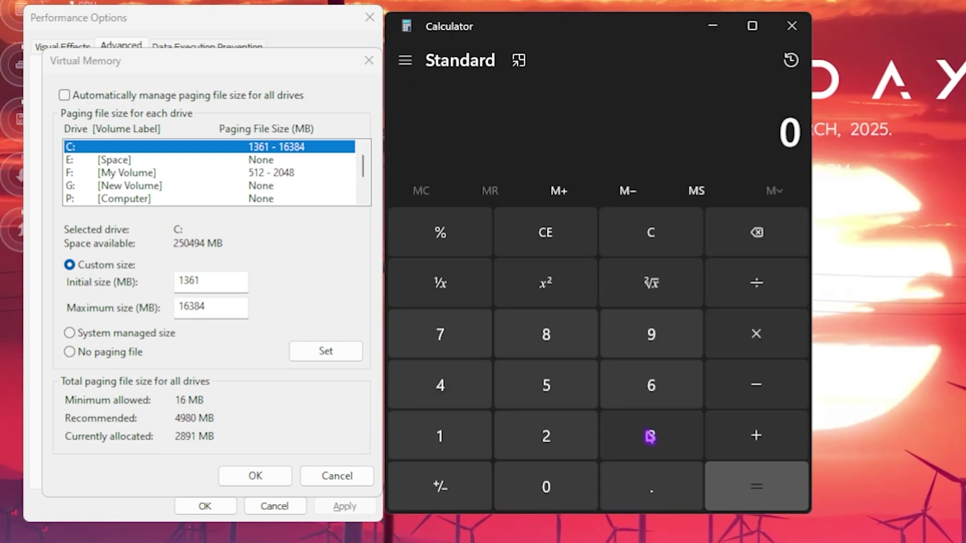
pyautogui.write('32')
pyautogui.click(764, 325)
pyautogui.click(468, 438)
pyautogui.click(554, 440)
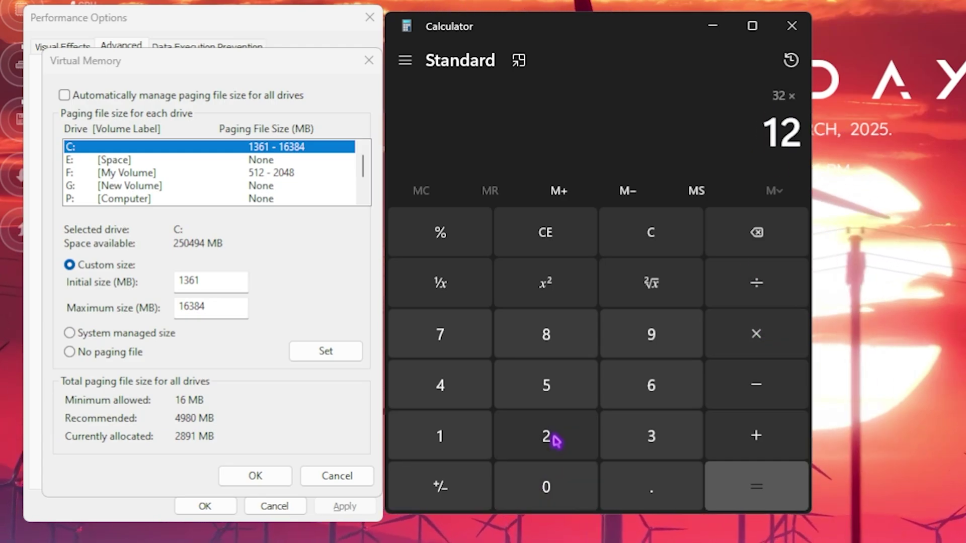
pyautogui.click(733, 243)
pyautogui.write('024')
pyautogui.click(765, 505)
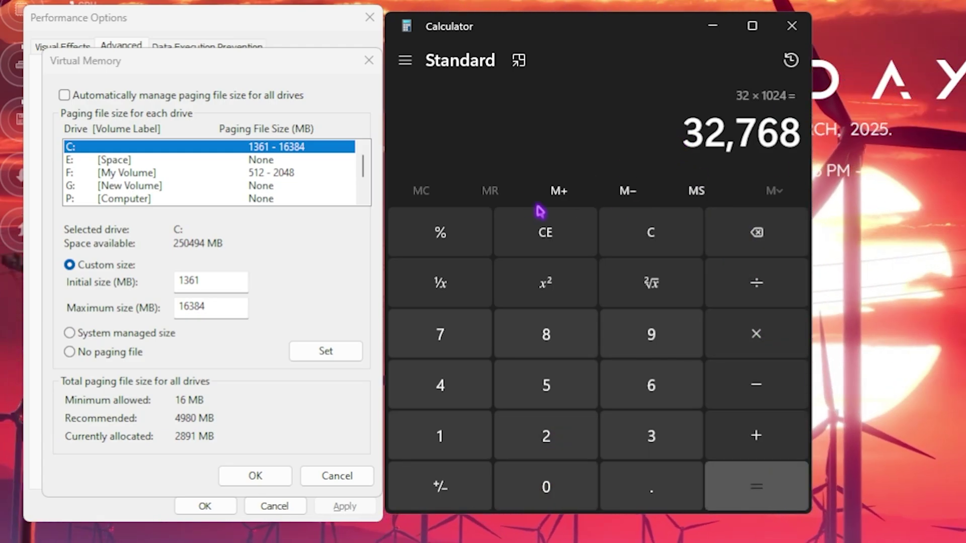
# Divide the calculated RAM size by 2 and close Calculator.
pyautogui.click(730, 299)
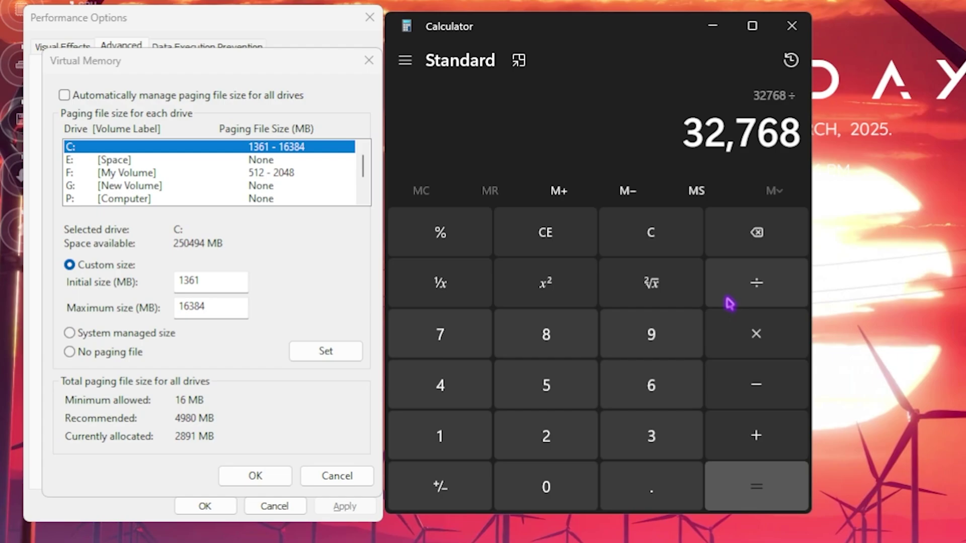
pyautogui.click(561, 438)
pyautogui.press('Return')
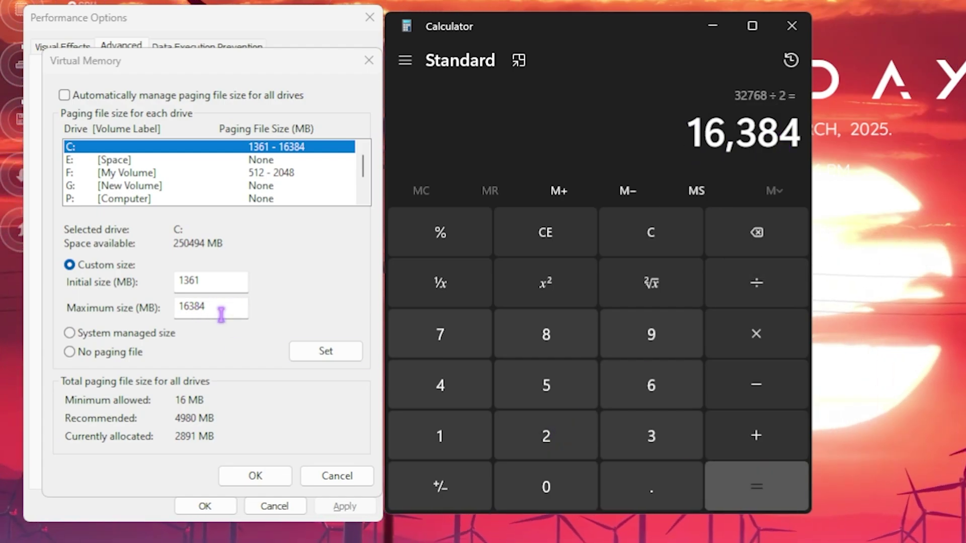
pyautogui.hotkey('alt', 'F4')
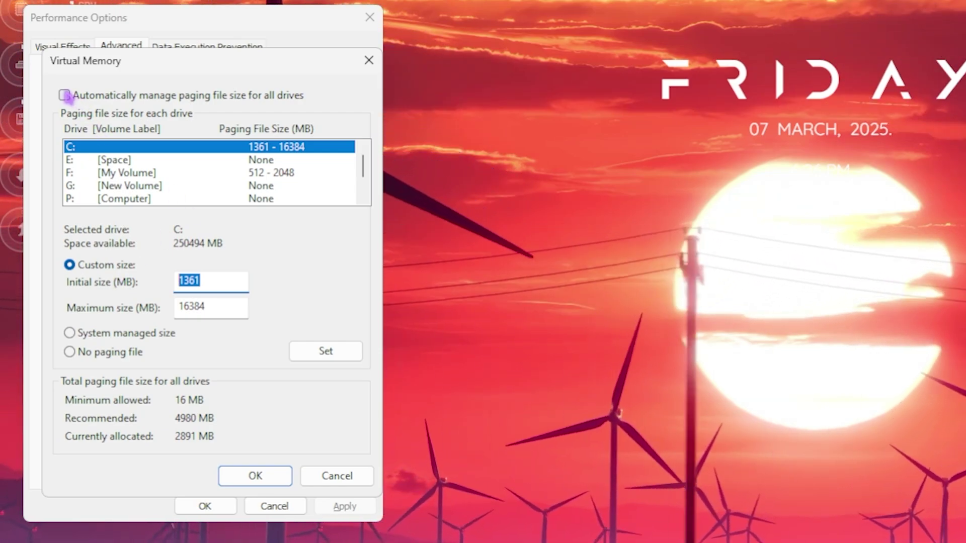
# With automatic paging file management off, apply the custom size of 1361 to 16384 MB for drive C: and close Performance Options.
pyautogui.click(71, 97)
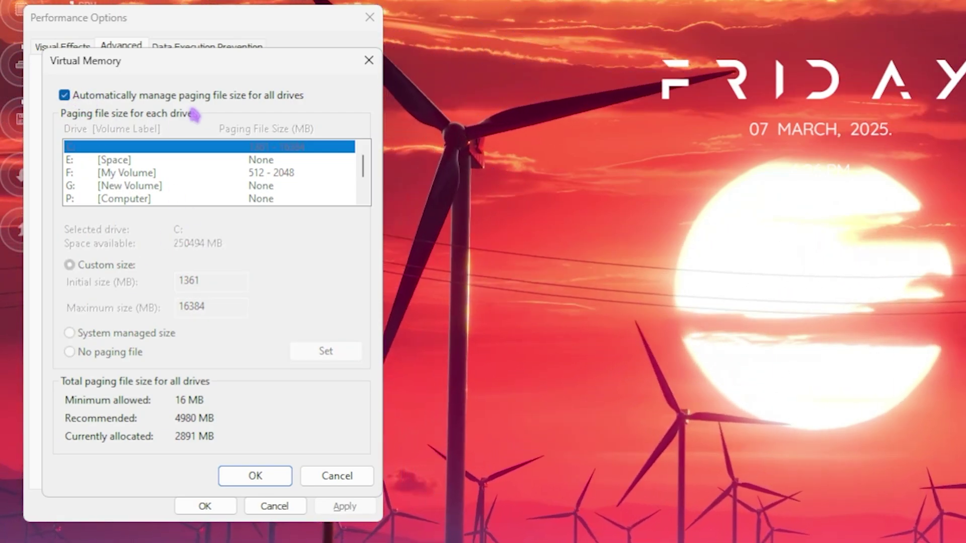
pyautogui.click(64, 95)
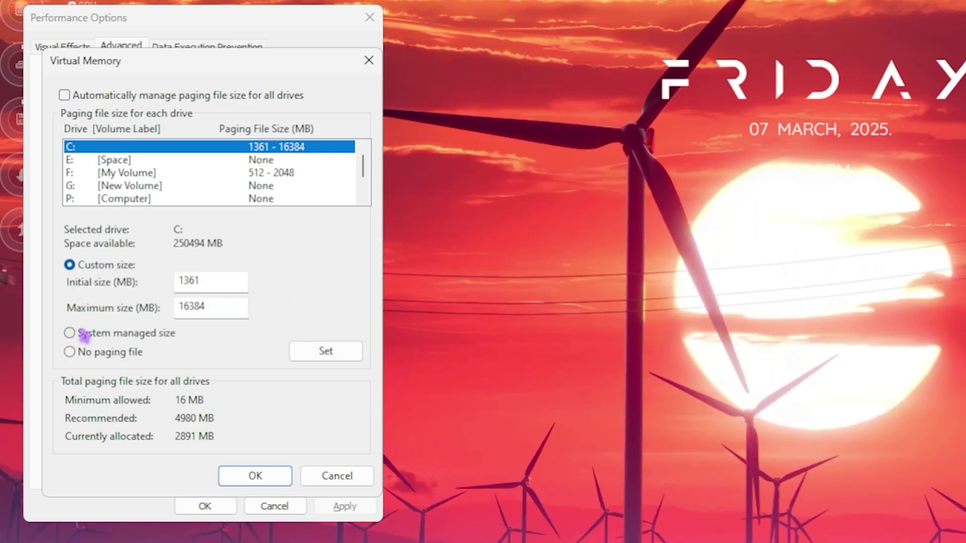
pyautogui.click(326, 350)
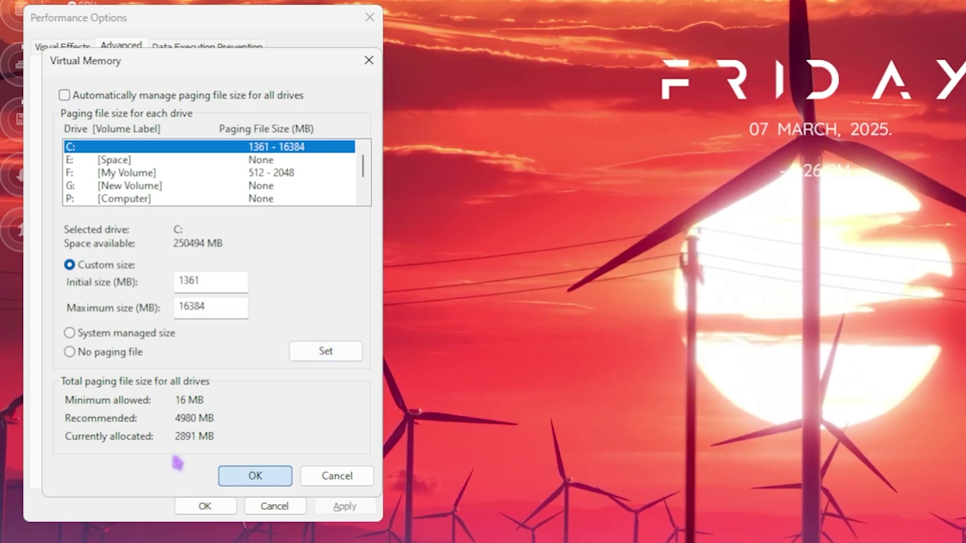
pyautogui.click(255, 476)
pyautogui.click(369, 17)
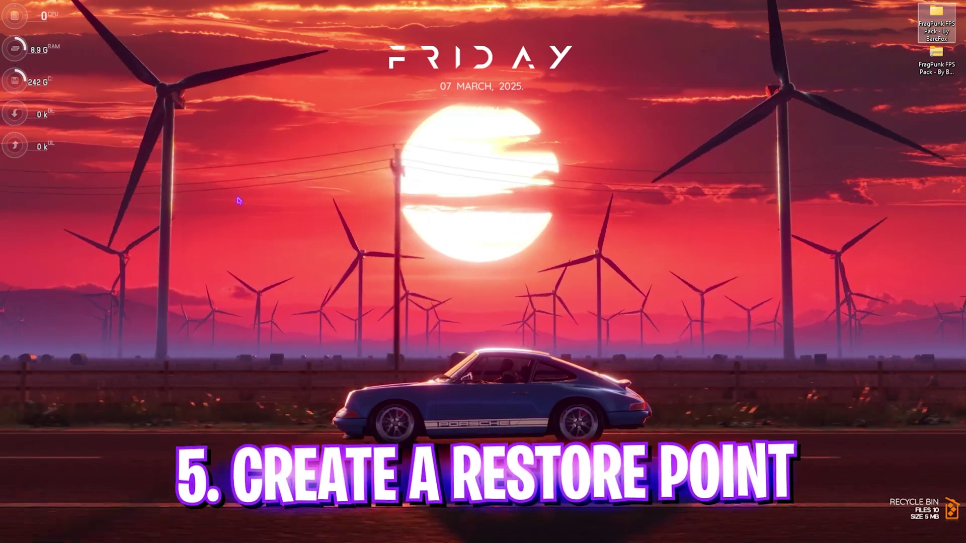
# Search Windows for "create a restore point", open System Protection and select the Local Disk (C:) system drive.
pyautogui.press('super')
pyautogui.write('create a restore point')
pyautogui.press('Return')
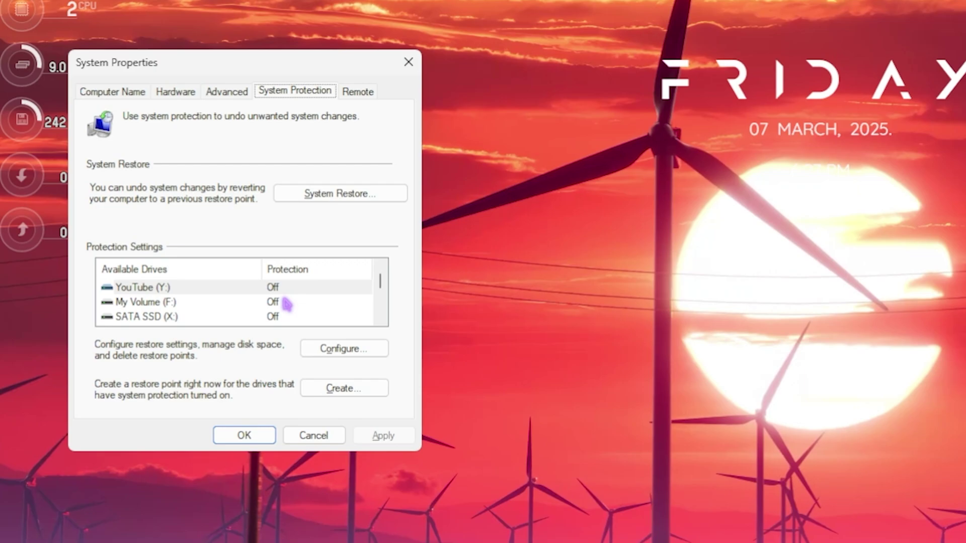
pyautogui.click(106, 199)
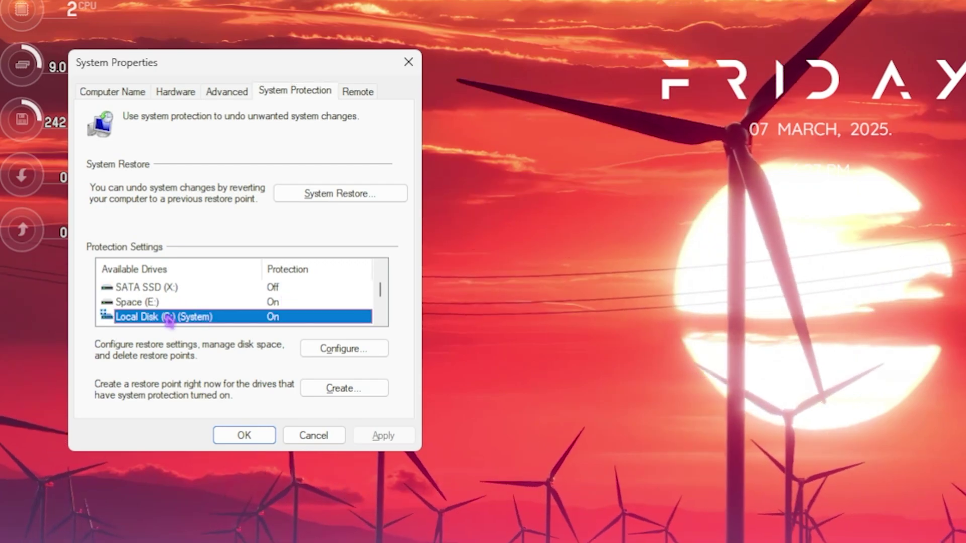
# Create a restore point with the description "Frago" and close System Properties.
pyautogui.click(312, 390)
pyautogui.write('Fraf')
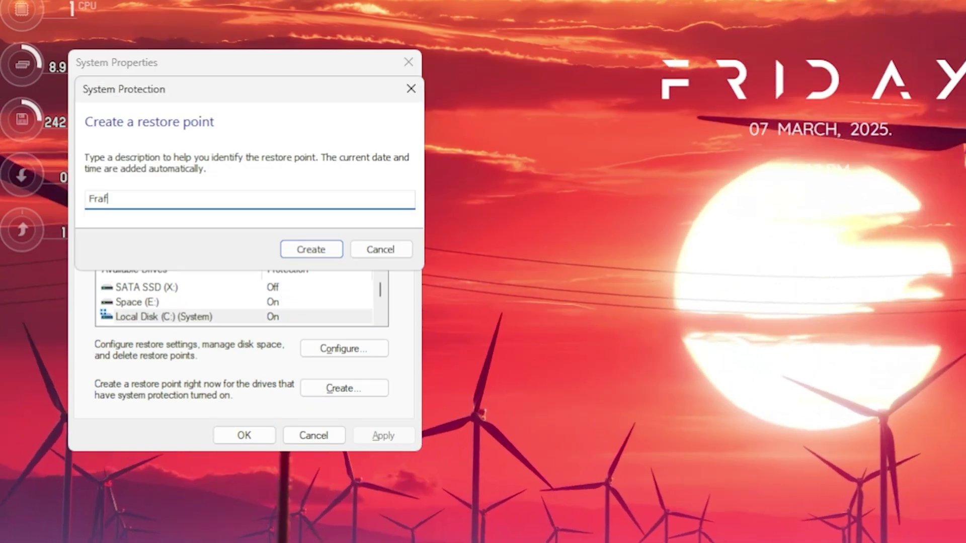
pyautogui.press('BackSpace')
pyautogui.write('g')
pyautogui.write('d')
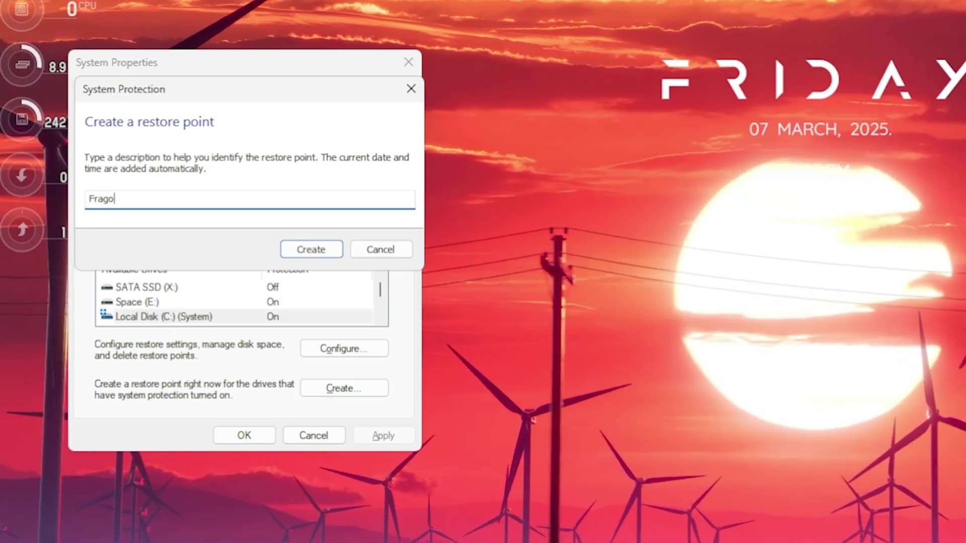
pyautogui.press('Return')
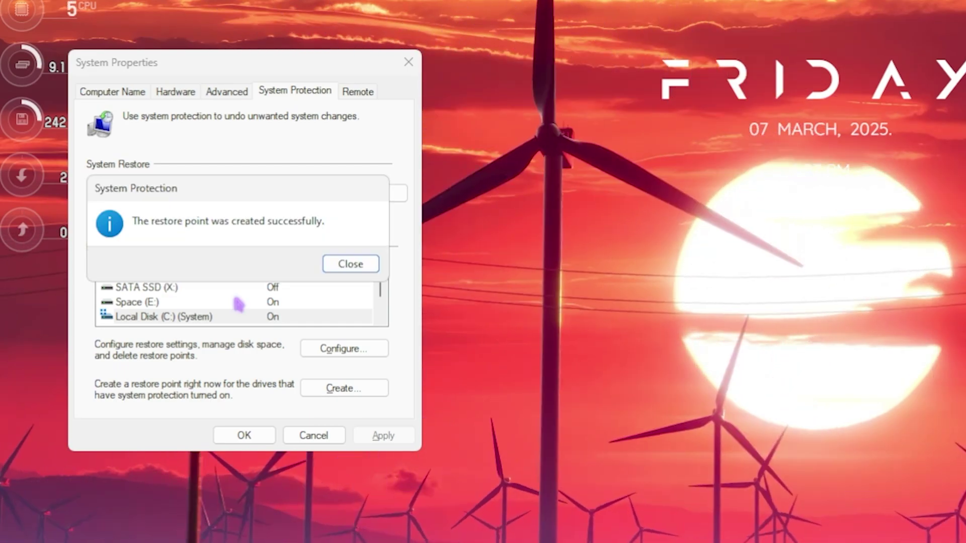
pyautogui.click(351, 264)
pyautogui.click(409, 62)
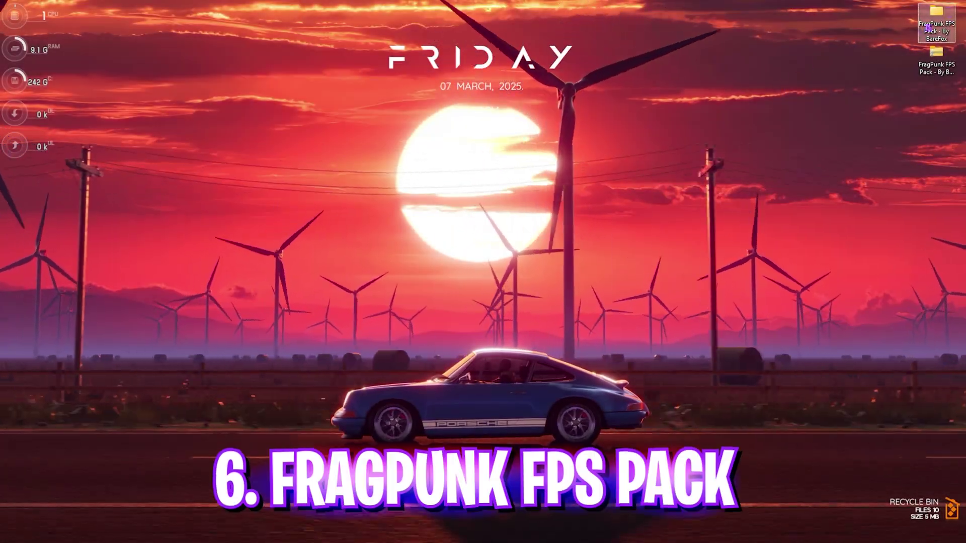
# Open the FragPunk FPS Pack folder from the desktop and look over its subfolders.
pyautogui.doubleClick(938, 24)
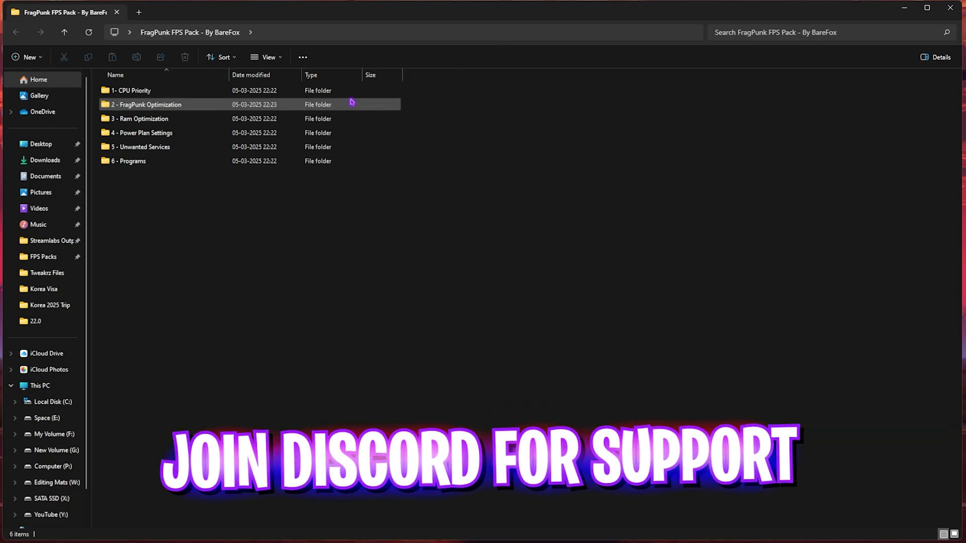
pyautogui.moveTo(174, 208); pyautogui.dragTo(151, 87)
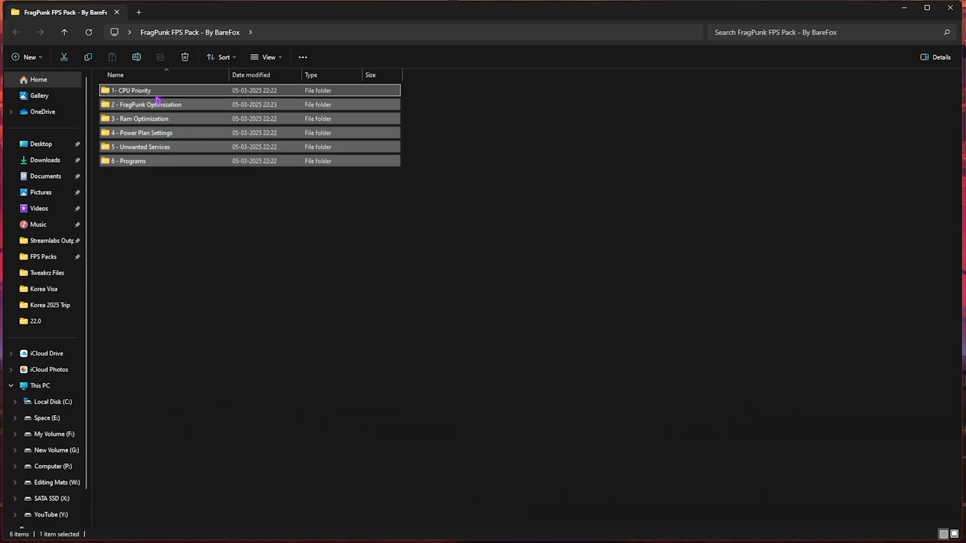
pyautogui.click(161, 199)
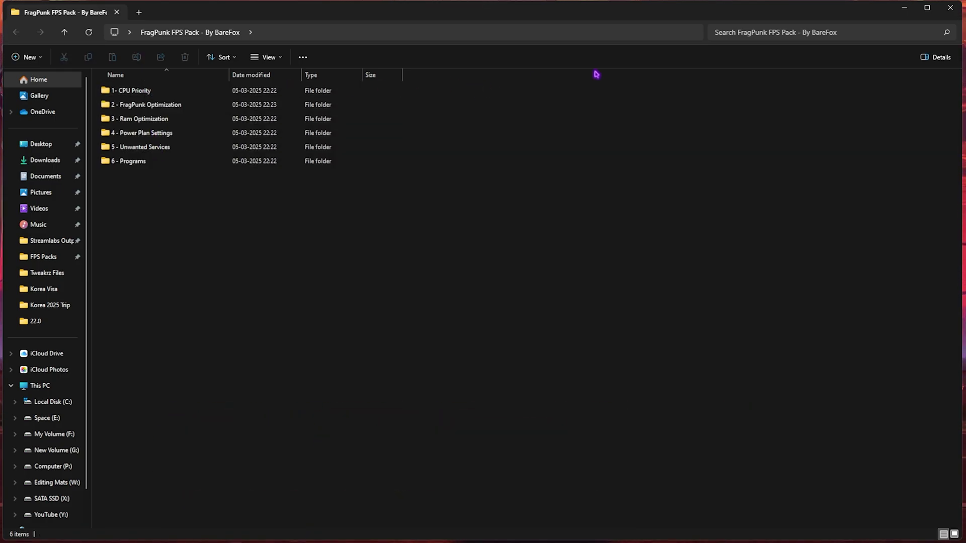
# Examine the AMD and INTEL registry files in the 1- CPU Priority folder and return to the pack's main folder.
pyautogui.doubleClick(132, 91)
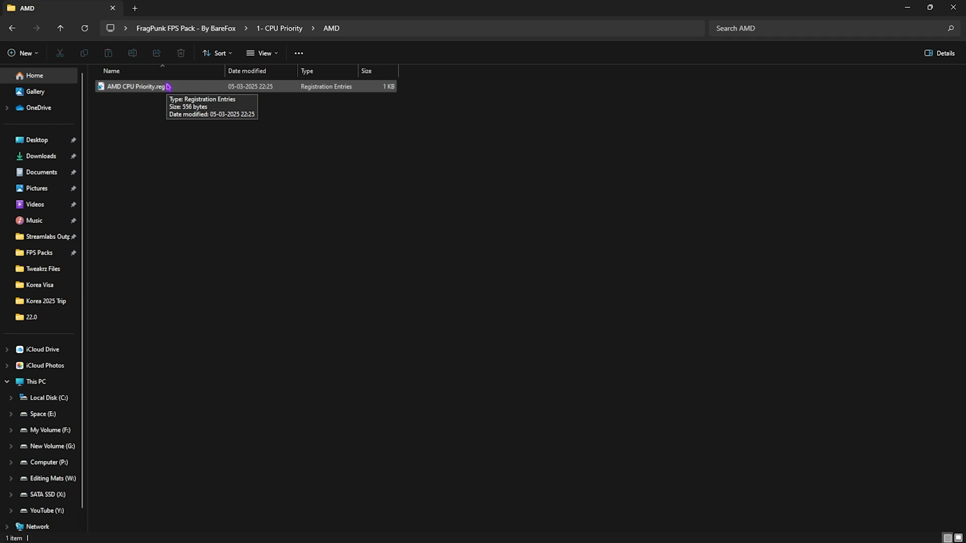
pyautogui.click(280, 29)
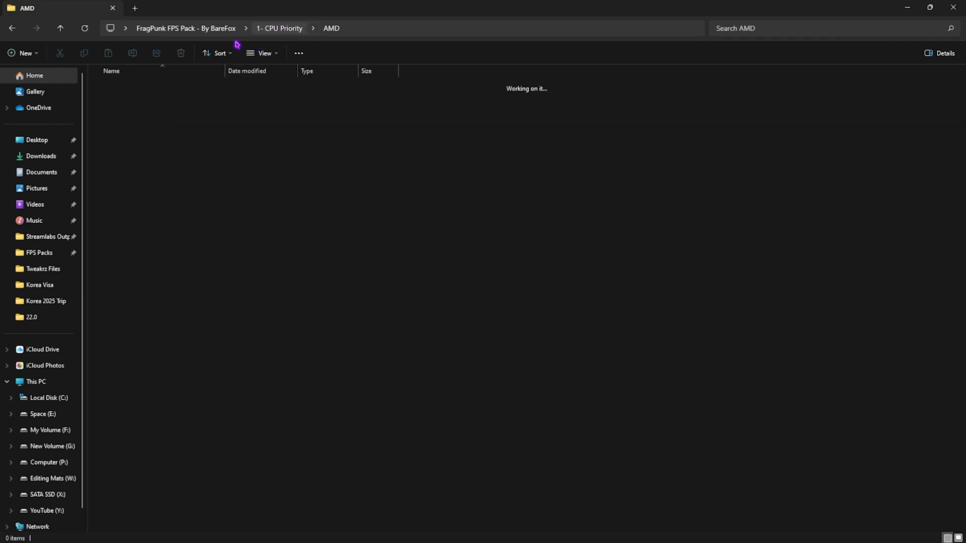
pyautogui.doubleClick(164, 103)
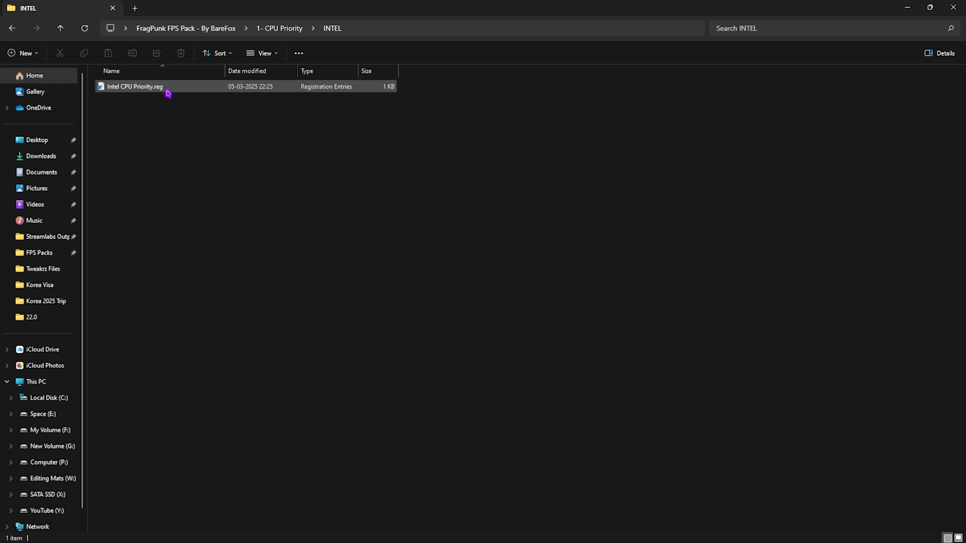
pyautogui.click(241, 28)
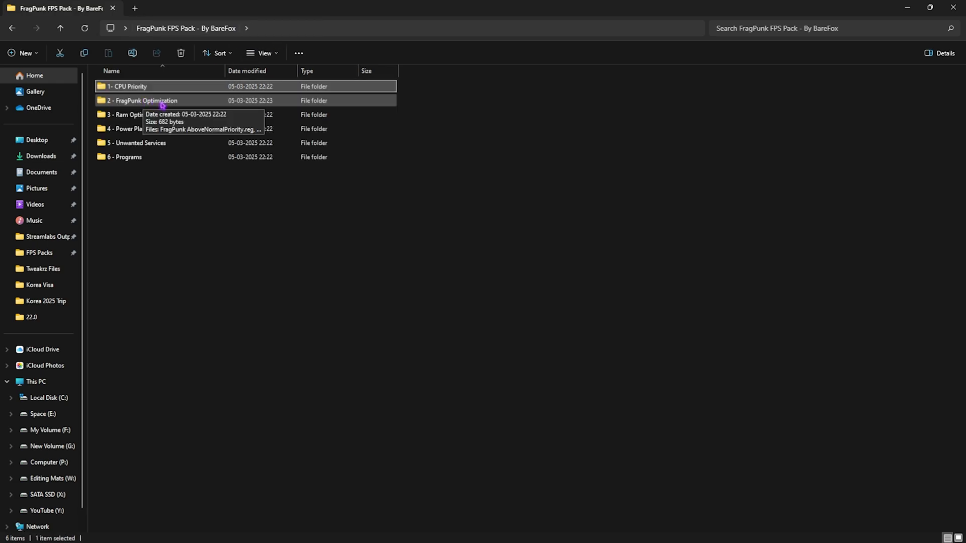
# View the 2 - FragPunk Optimization folder and select 32GB Ram.reg in the 3 - Ram Optimization folder.
pyautogui.doubleClick(163, 103)
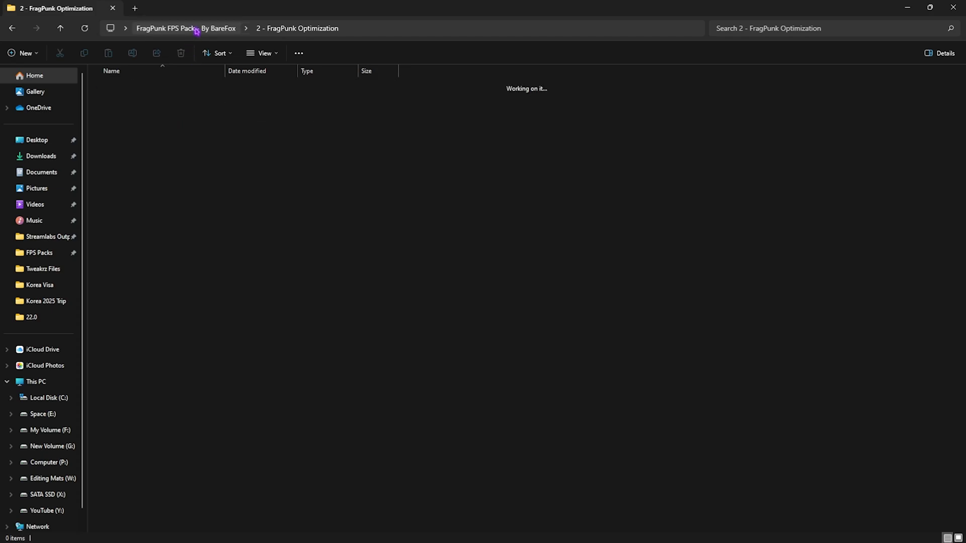
pyautogui.doubleClick(147, 116)
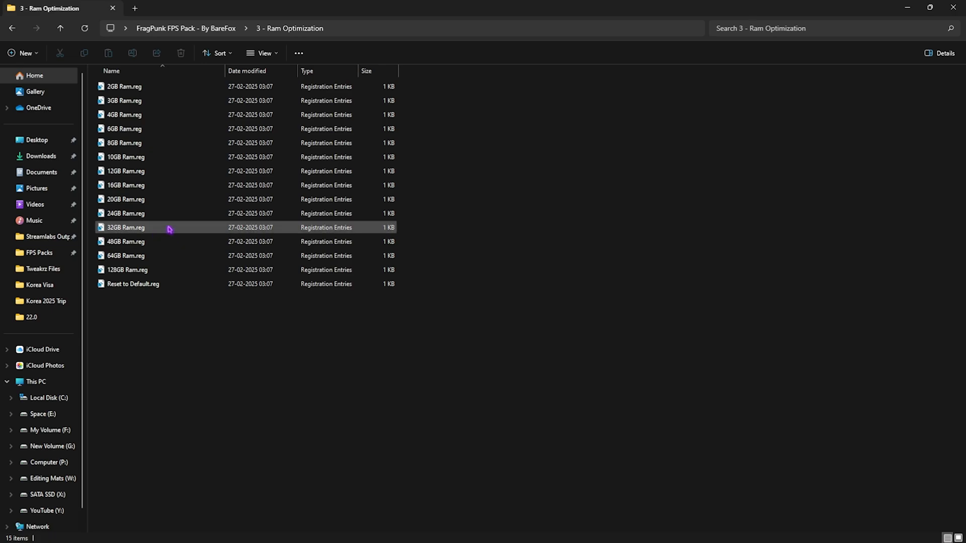
pyautogui.click(169, 229)
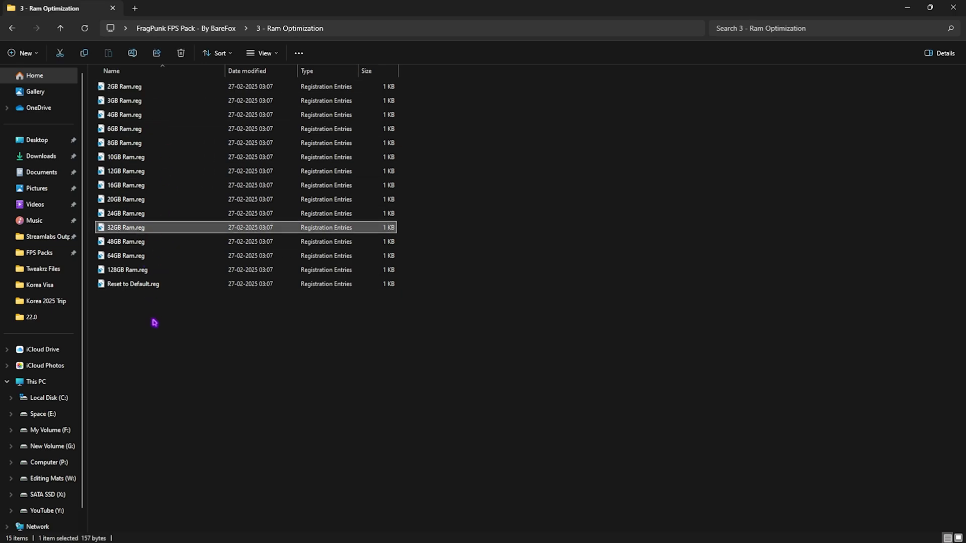
# Check the installed physical memory in System Information and select Reset to Default.reg in the 3 - Ram Optimization folder.
pyautogui.press('super')
pyautogui.write('sys')
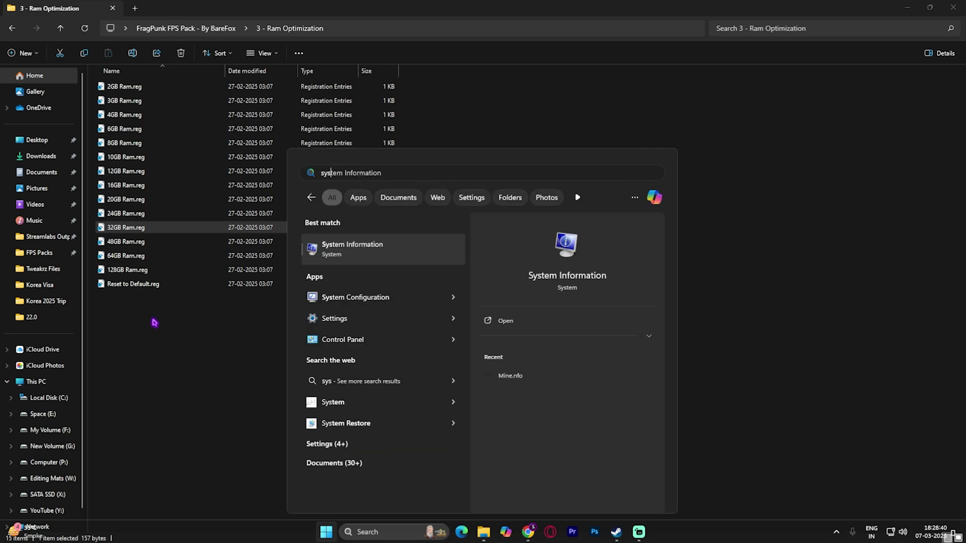
pyautogui.press('Return')
pyautogui.click(375, 358)
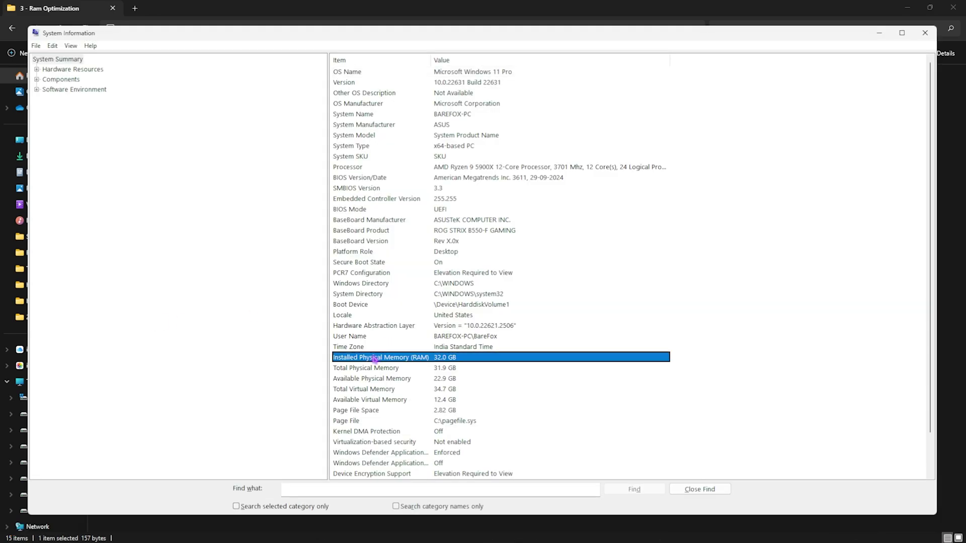
pyautogui.hotkey('alt', 'F4')
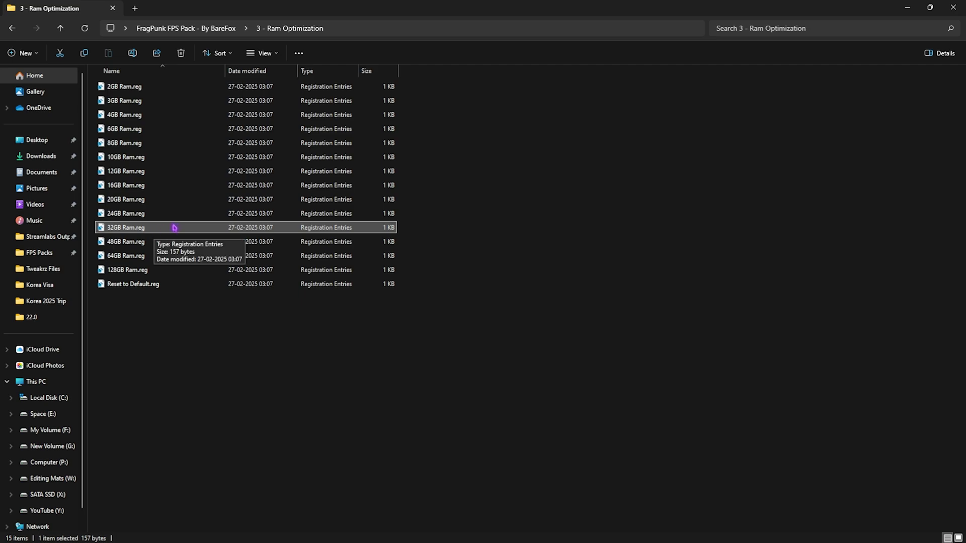
pyautogui.click(145, 285)
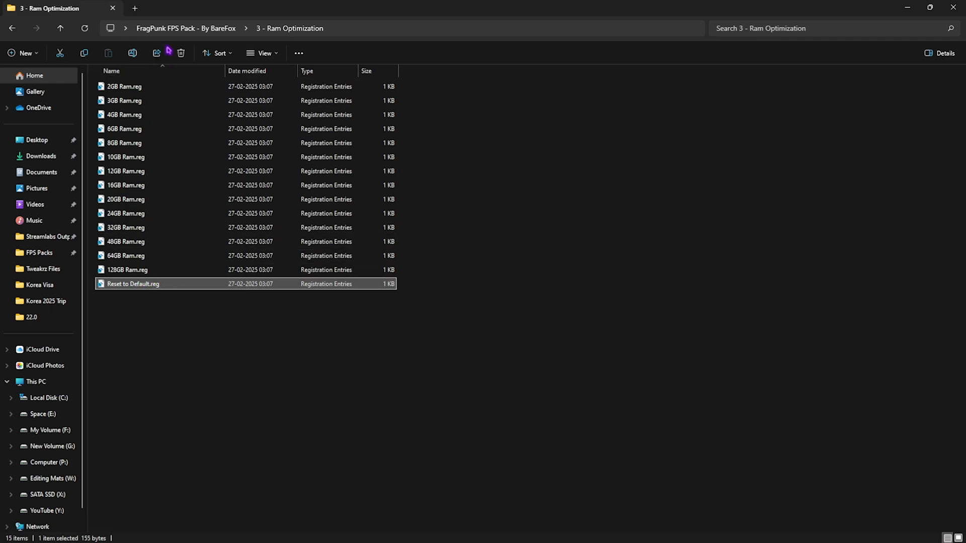
# Open the 4 - Power Plan Settings folder, view the Import Ultimate Performance Power Plan script in Notepad and close it.
pyautogui.hotkey('alt', 'Up')
pyautogui.doubleClick(172, 131)
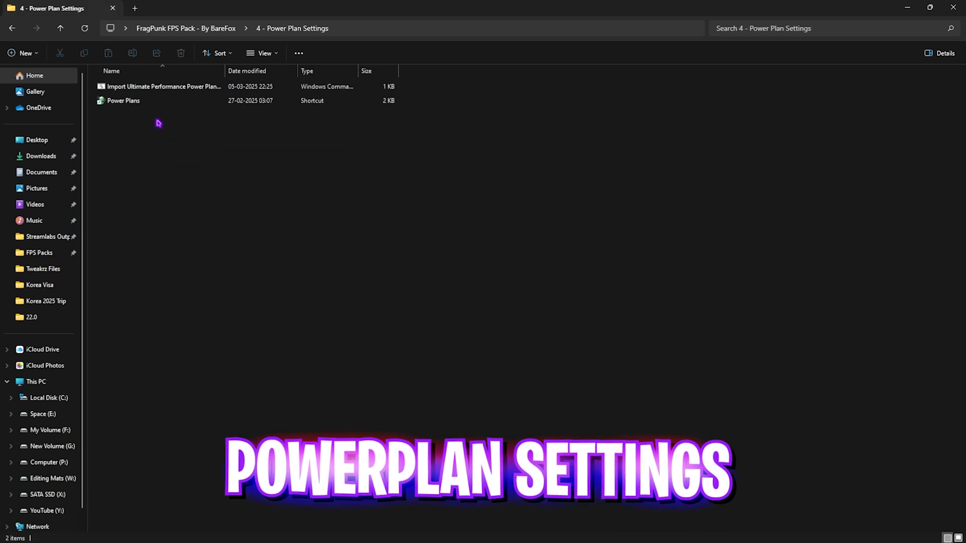
pyautogui.click(156, 89)
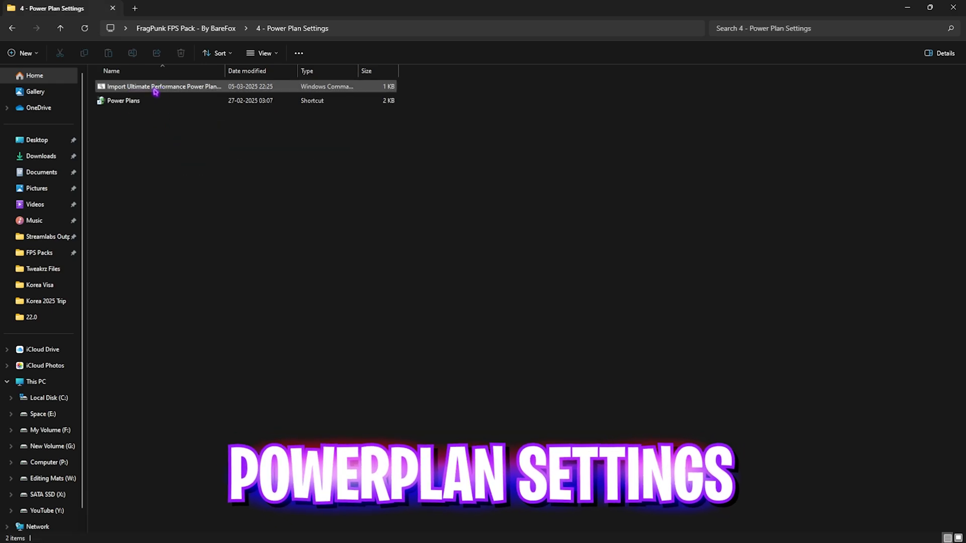
pyautogui.rightClick(225, 91)
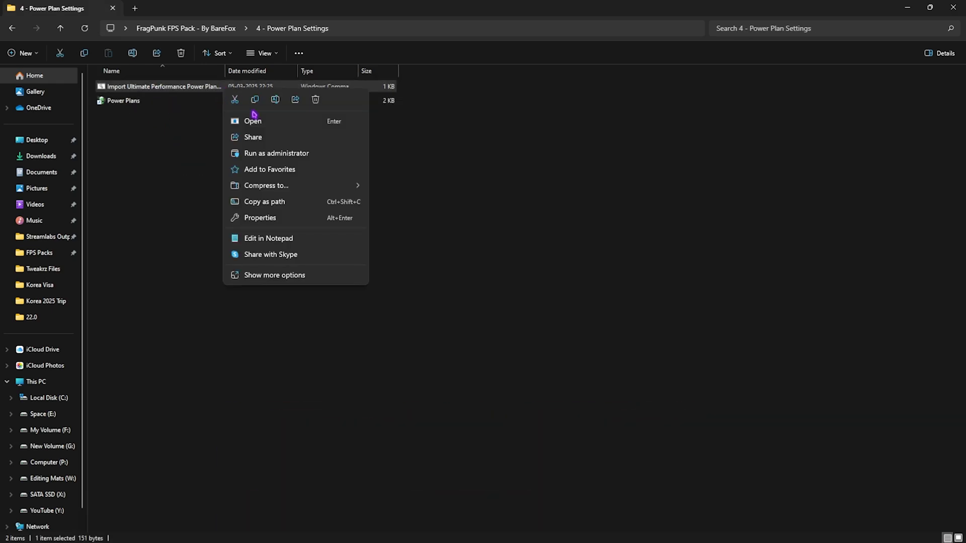
pyautogui.click(256, 234)
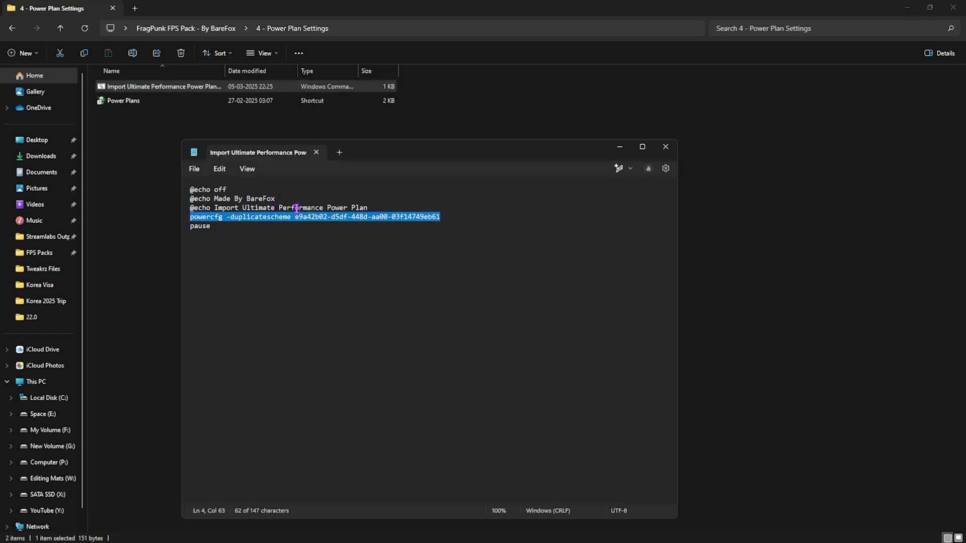
pyautogui.click(316, 154)
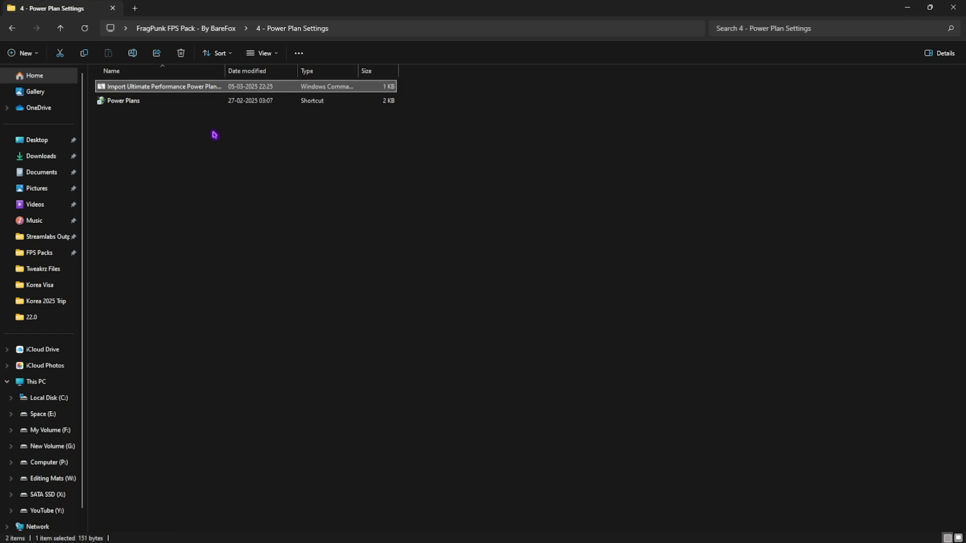
# Open Power Options through the Power Plans shortcut, activate the Ultimate Performance plan and close the window.
pyautogui.click(128, 101)
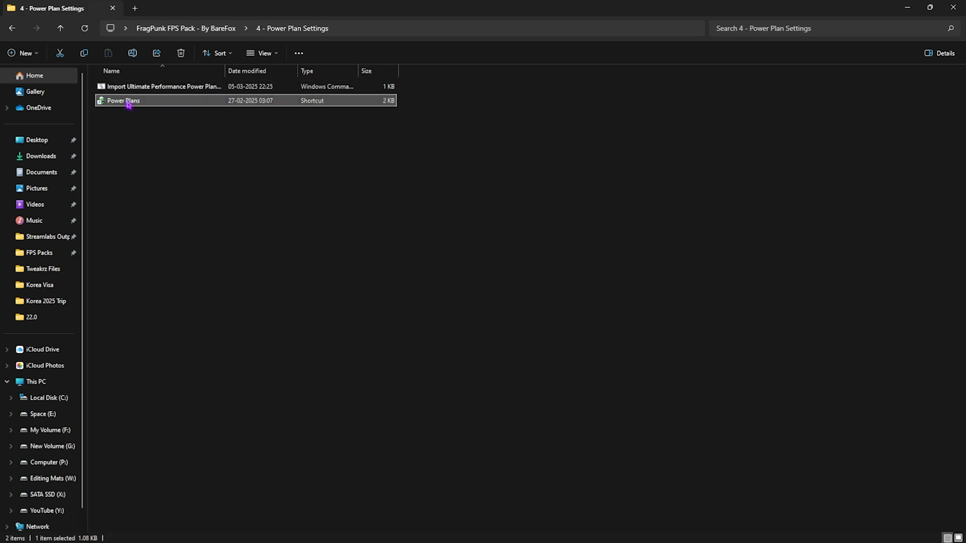
pyautogui.doubleClick(191, 100)
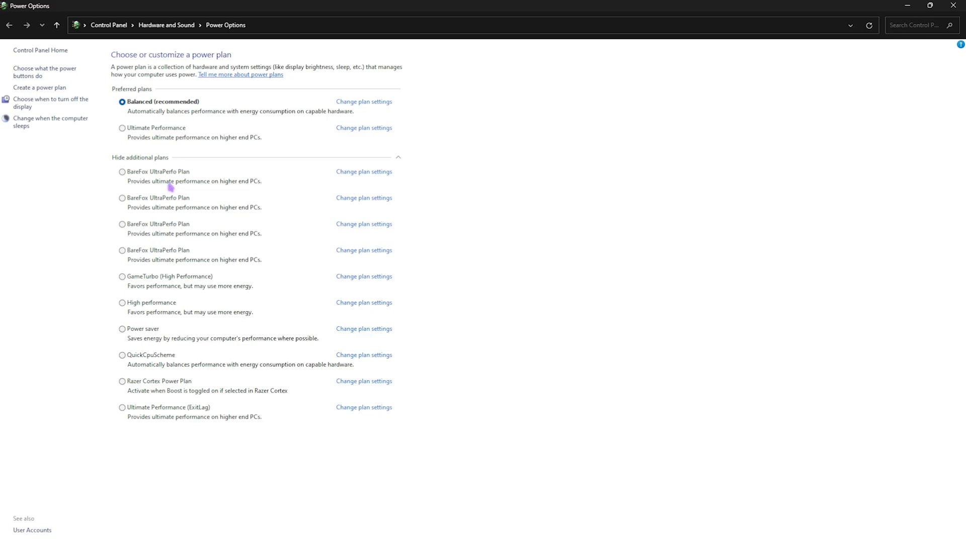
pyautogui.click(160, 128)
pyautogui.click(953, 7)
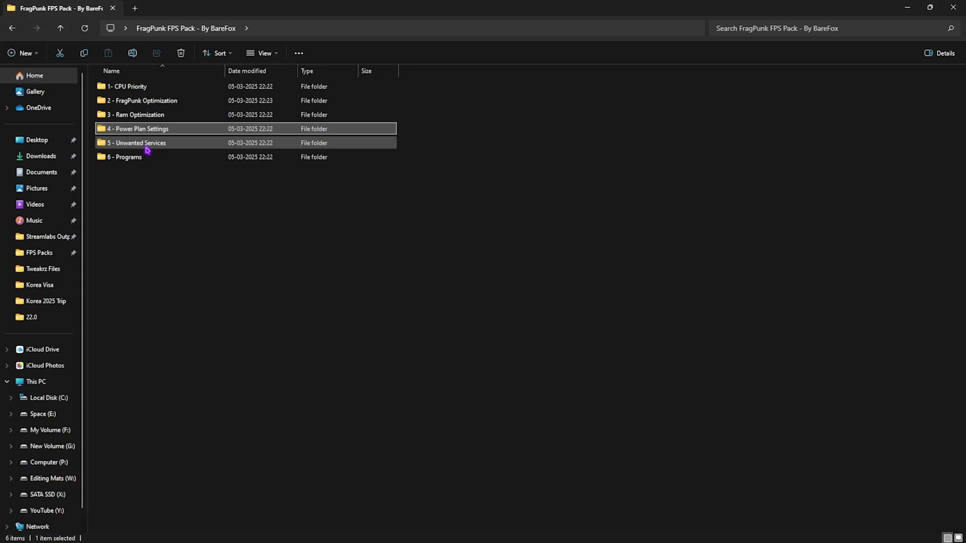
# Open the 5 - Unwanted Services folder and look over its registry files for disabling services and adjusting priorities.
pyautogui.doubleClick(146, 145)
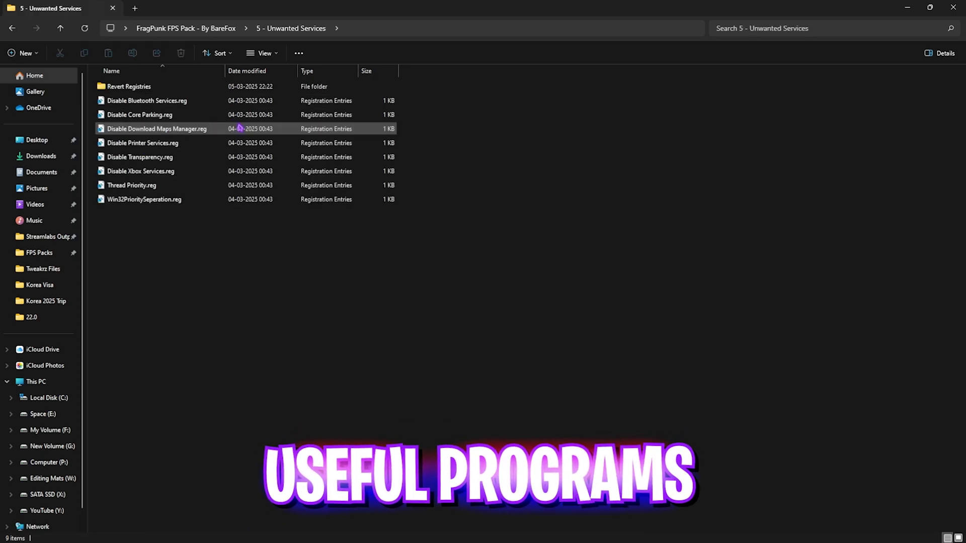
pyautogui.moveTo(162, 262); pyautogui.dragTo(183, 99)
pyautogui.click(255, 267)
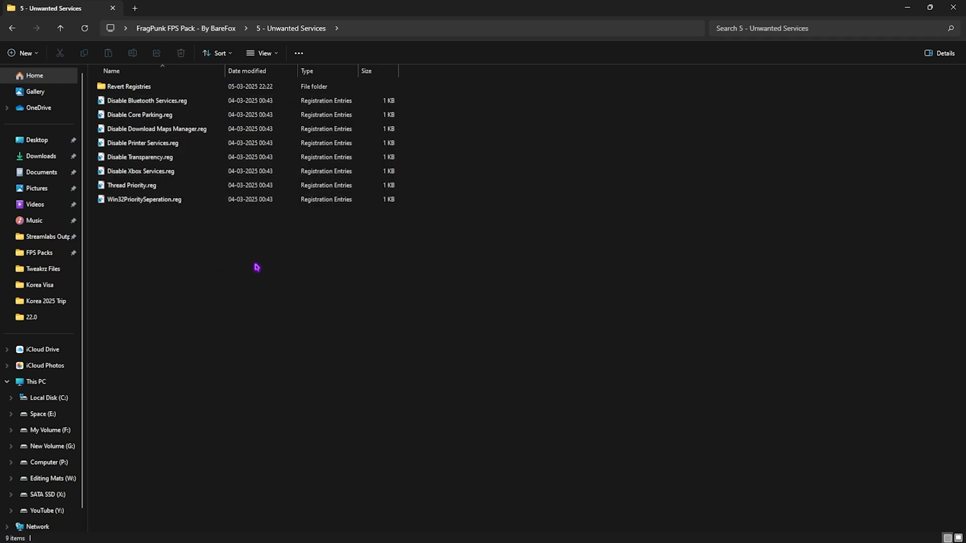
pyautogui.moveTo(210, 253); pyautogui.dragTo(290, 95)
pyautogui.click(216, 253)
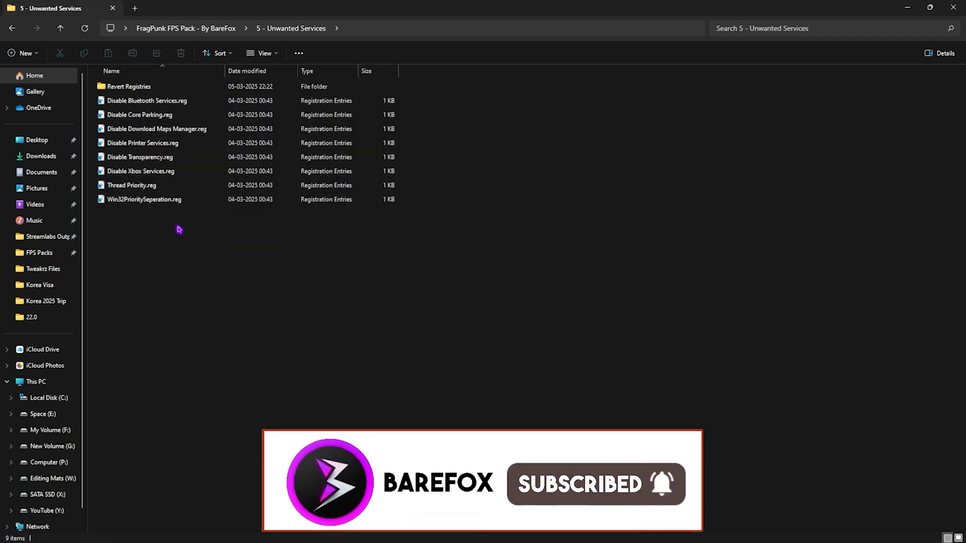
pyautogui.click(167, 101)
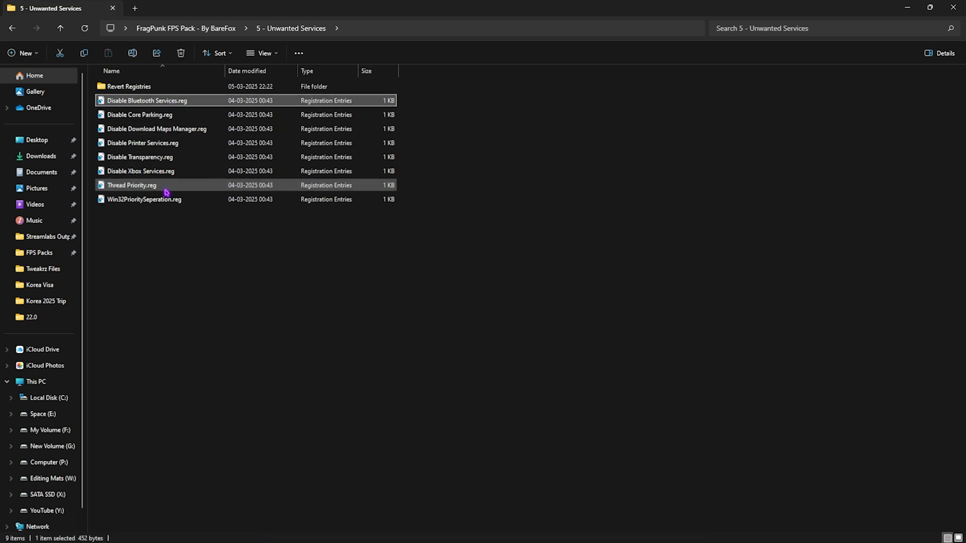
pyautogui.moveTo(156, 296); pyautogui.dragTo(154, 86)
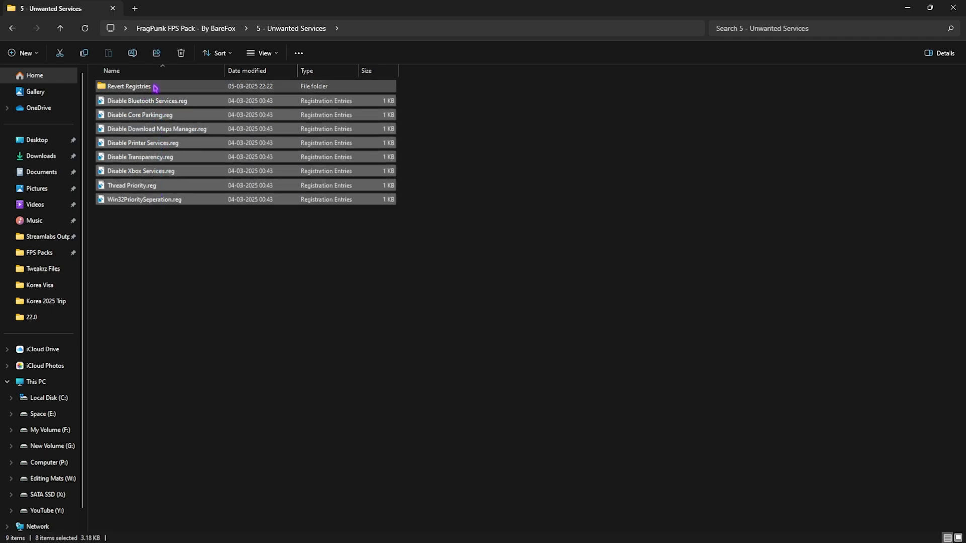
# View the registry files in the Revert Registries folder and return to the pack's main folder.
pyautogui.doubleClick(153, 87)
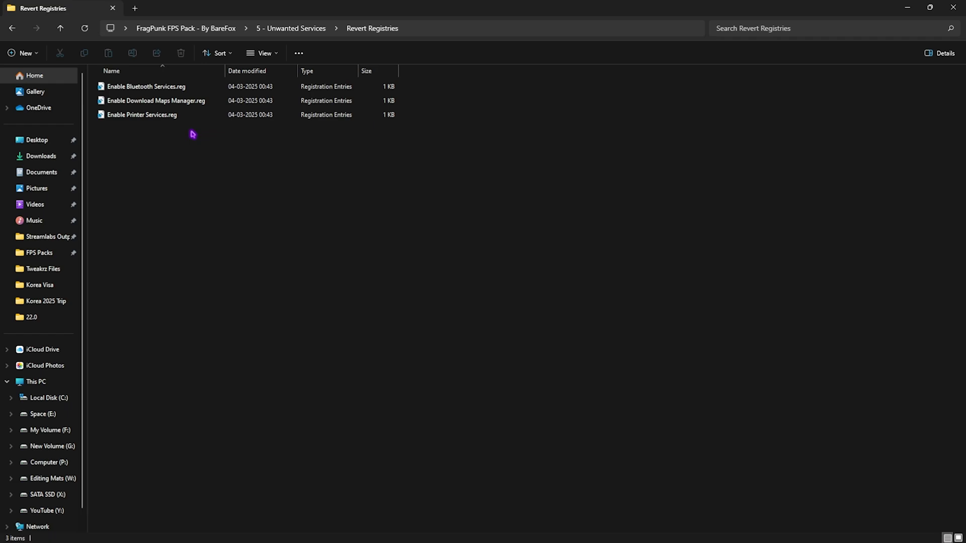
pyautogui.press('BackSpace')
pyautogui.press('BackSpace')
# Run Clean Temporary Files.bat from the 6 - Programs folder as administrator and confirm deleting all temporary files.
pyautogui.doubleClick(158, 155)
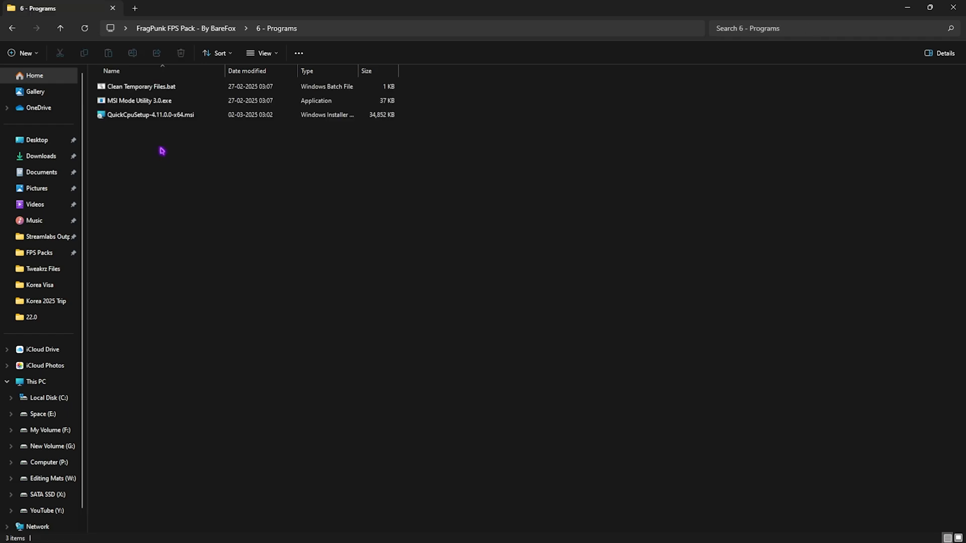
pyautogui.moveTo(161, 151); pyautogui.dragTo(164, 83)
pyautogui.click(169, 145)
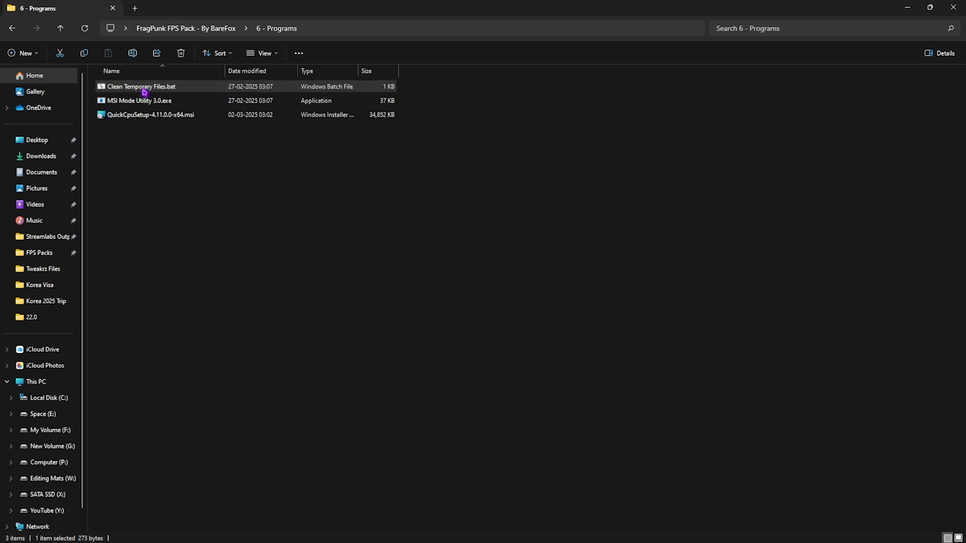
pyautogui.rightClick(145, 92)
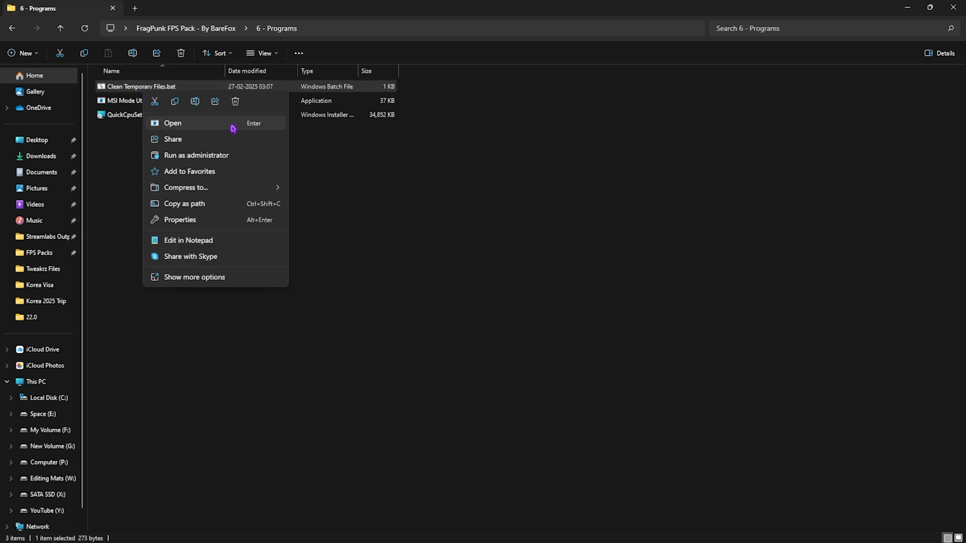
pyautogui.click(212, 155)
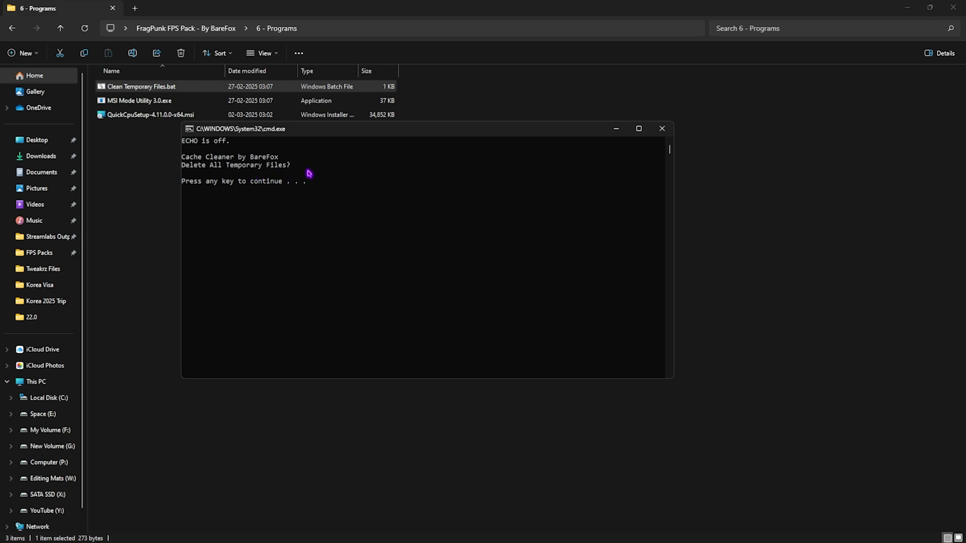
pyautogui.press('Return')
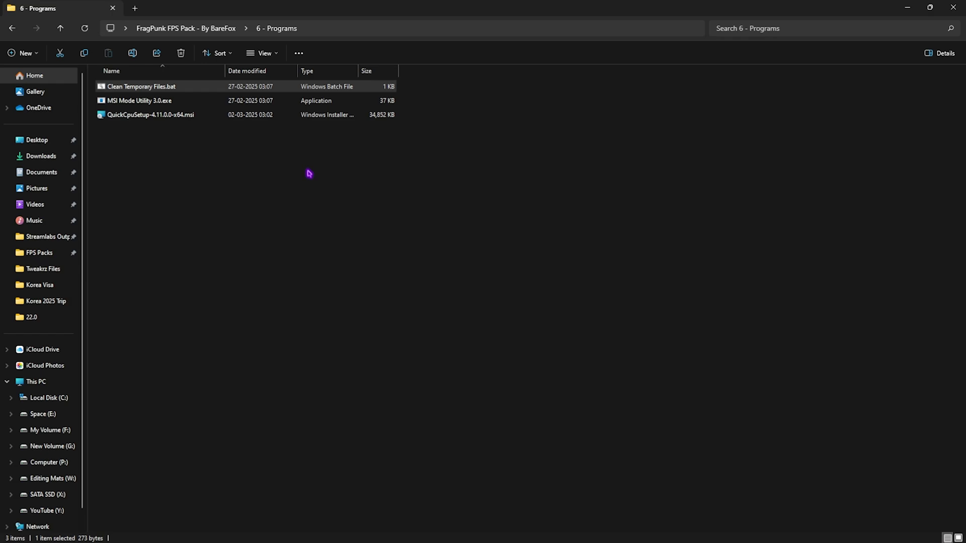
# Run MSI Mode Utility 3.0.exe as administrator, check the NVIDIA GeForce RTX 2070 SUPER's interrupt priority and close the utility.
pyautogui.click(145, 101)
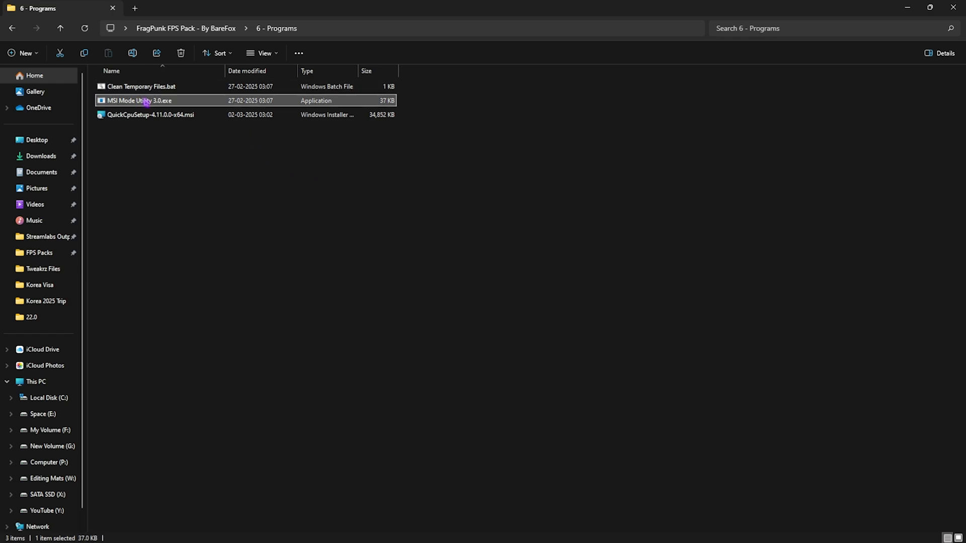
pyautogui.rightClick(176, 101)
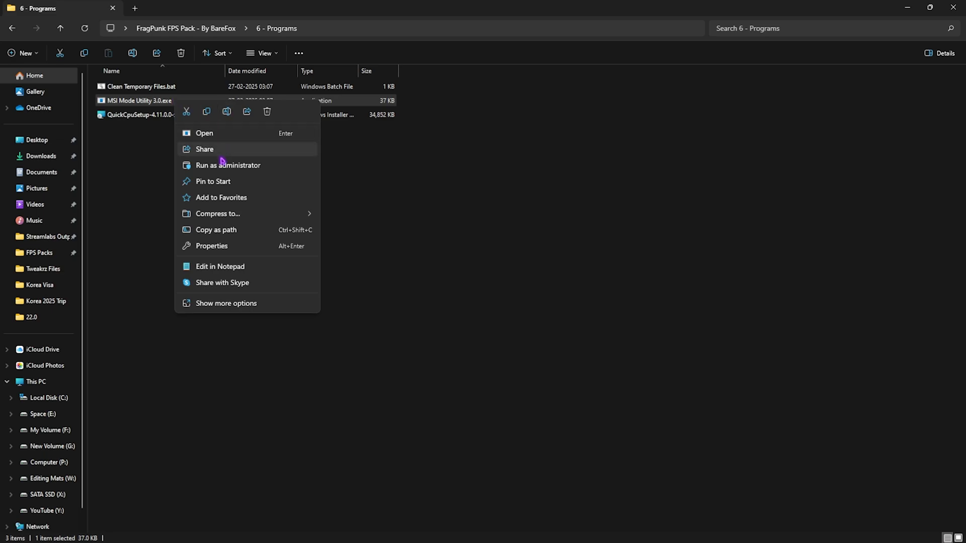
pyautogui.click(221, 165)
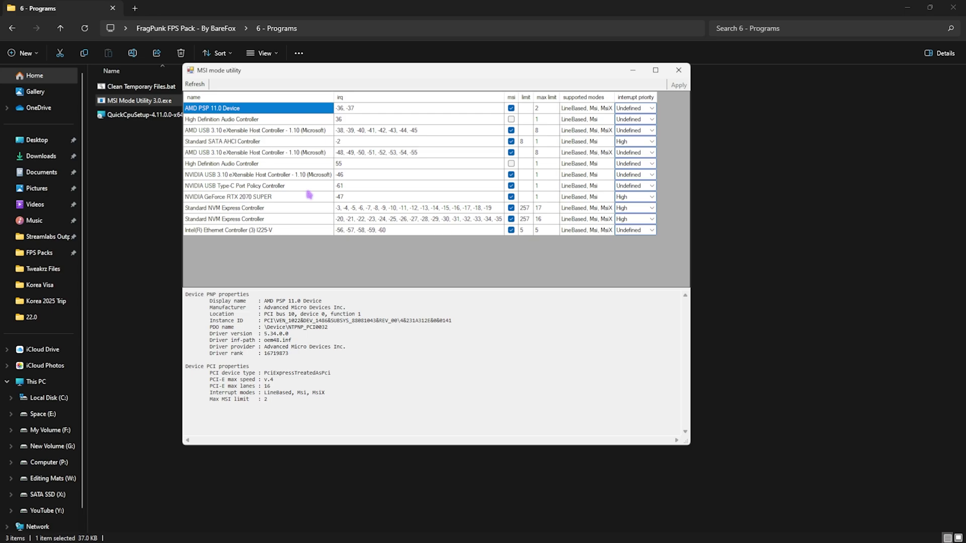
pyautogui.click(303, 197)
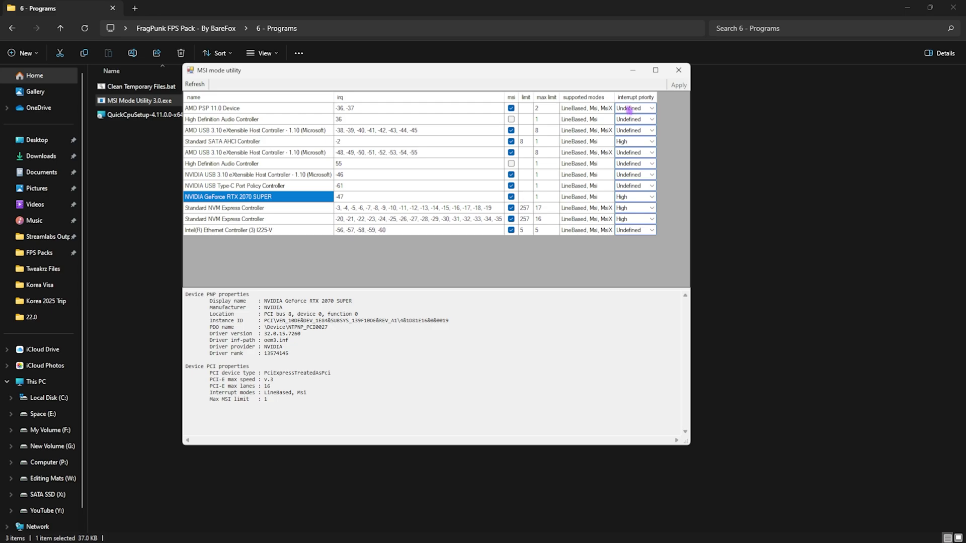
pyautogui.click(653, 197)
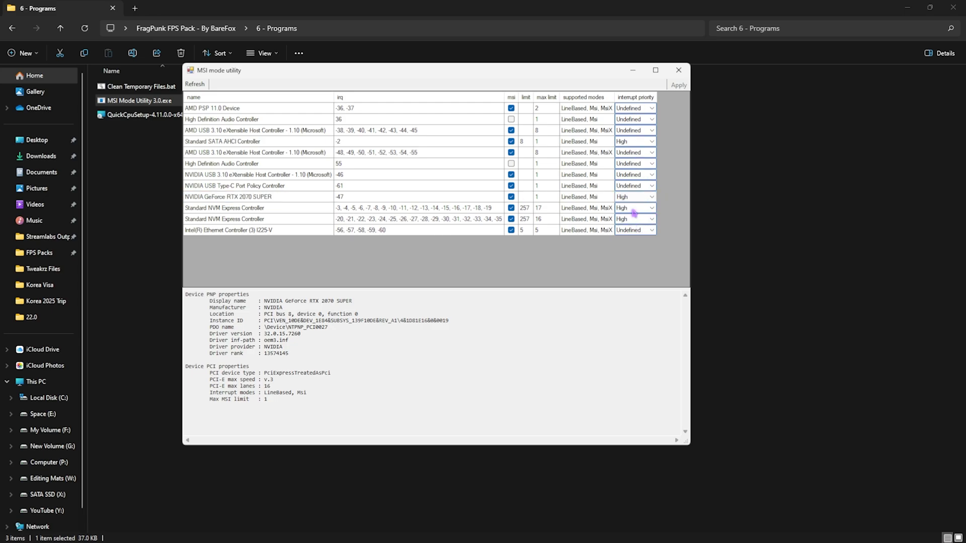
pyautogui.click(688, 76)
# Launch Quick CPU and apply the maximum performance settings, including activation of the QuickCpu power plan.
pyautogui.click(149, 116)
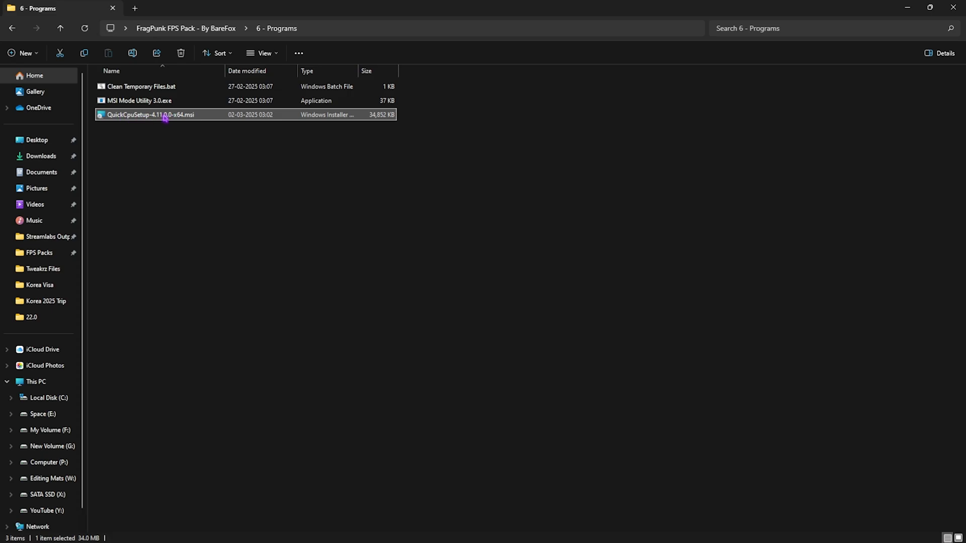
pyautogui.press('super')
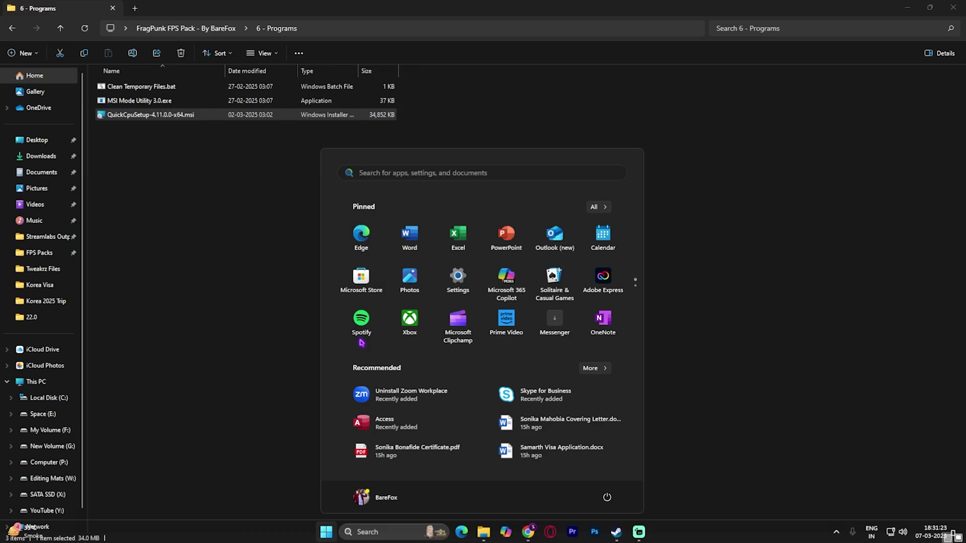
pyautogui.write('q')
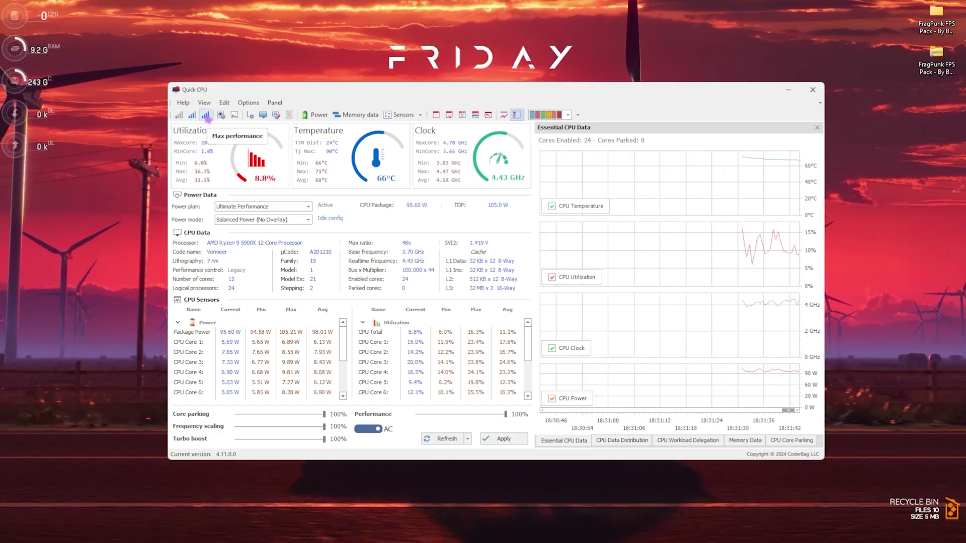
pyautogui.click(206, 115)
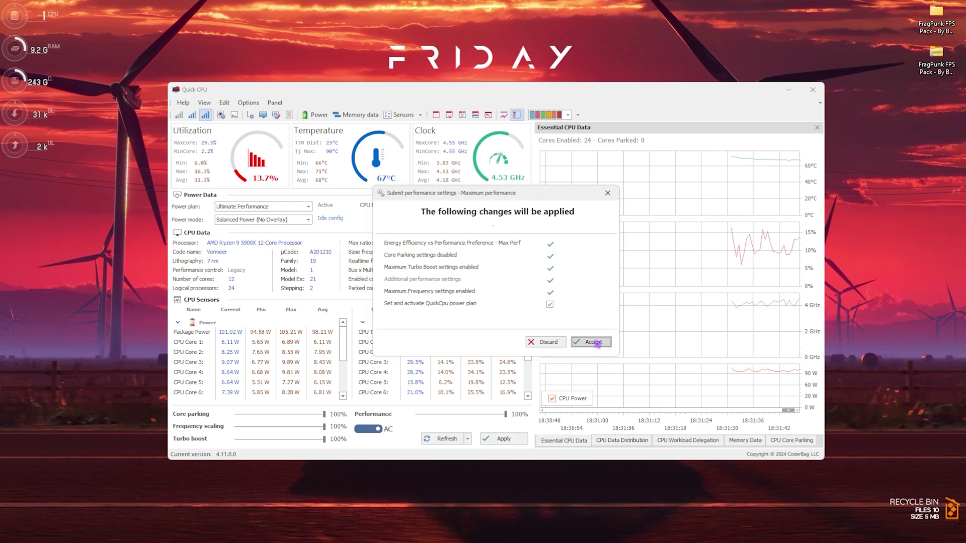
pyautogui.click(591, 342)
pyautogui.click(552, 306)
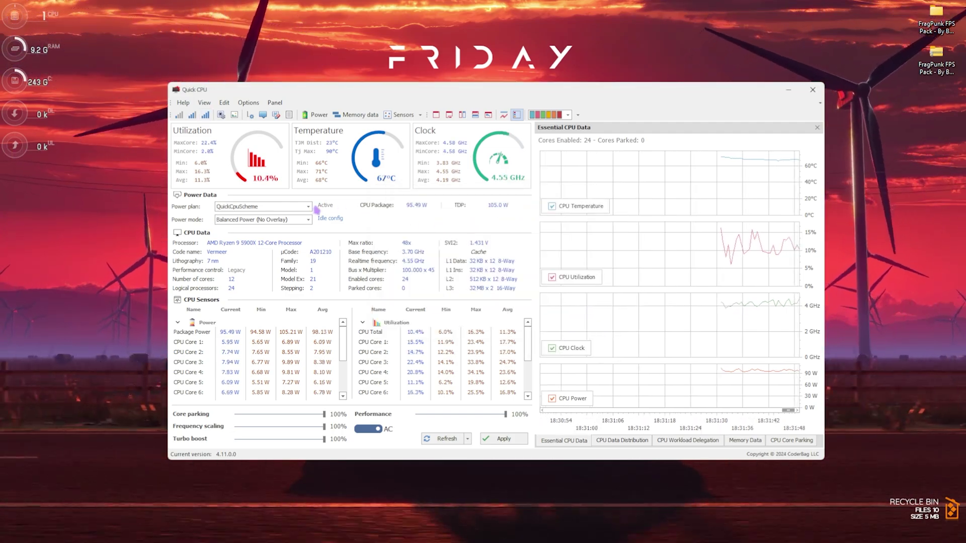
# Select Ultimate Performance as the power plan in Quick CPU and set it as active.
pyautogui.click(308, 206)
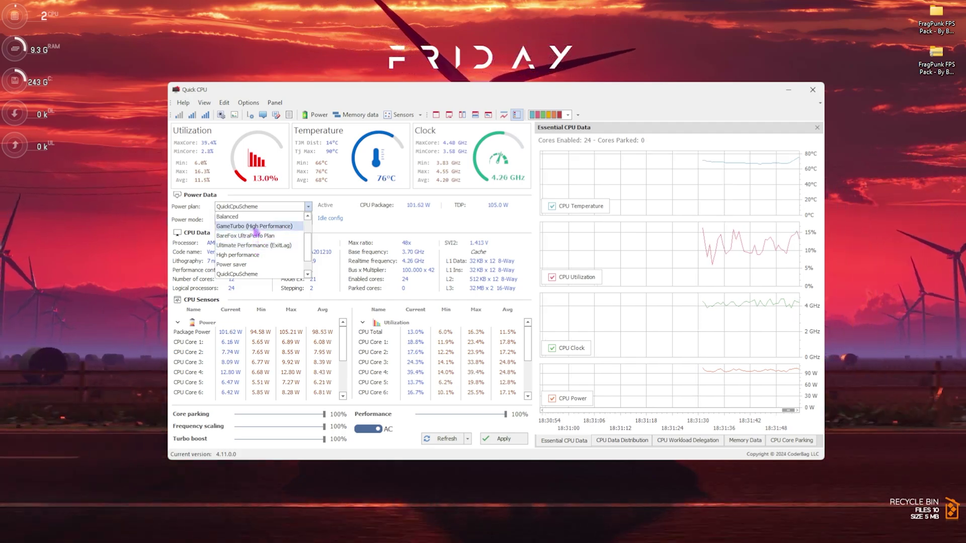
pyautogui.scroll(-1, 254, 255)
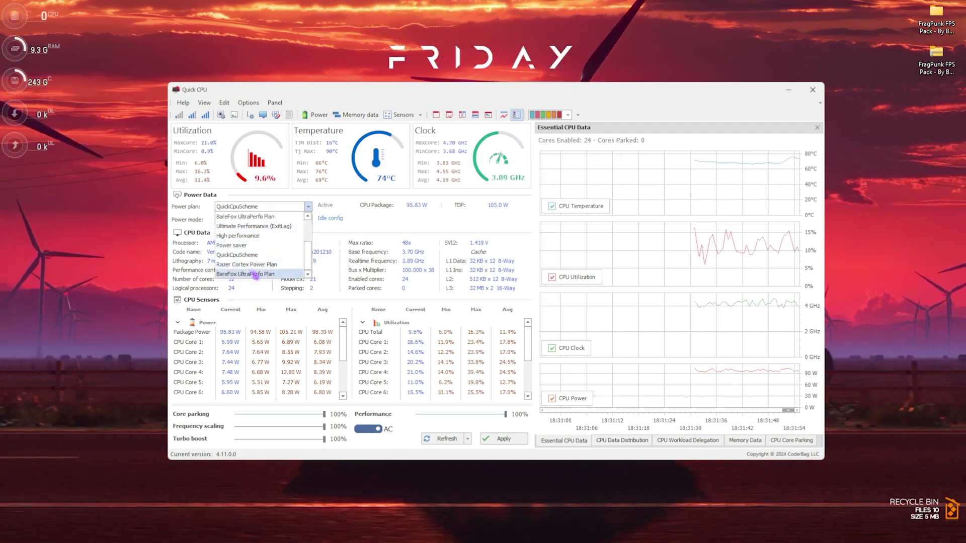
pyautogui.click(252, 273)
pyautogui.click(269, 209)
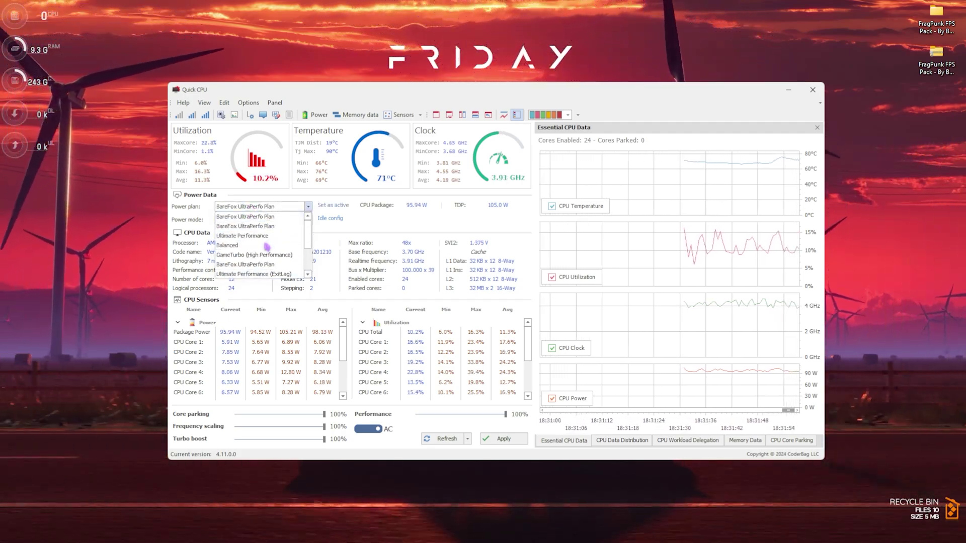
pyautogui.click(234, 215)
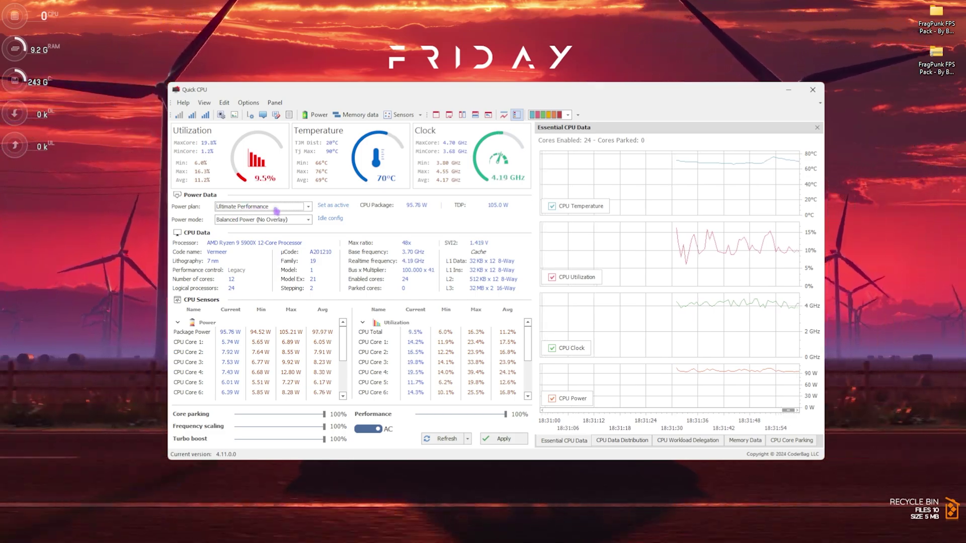
pyautogui.click(331, 209)
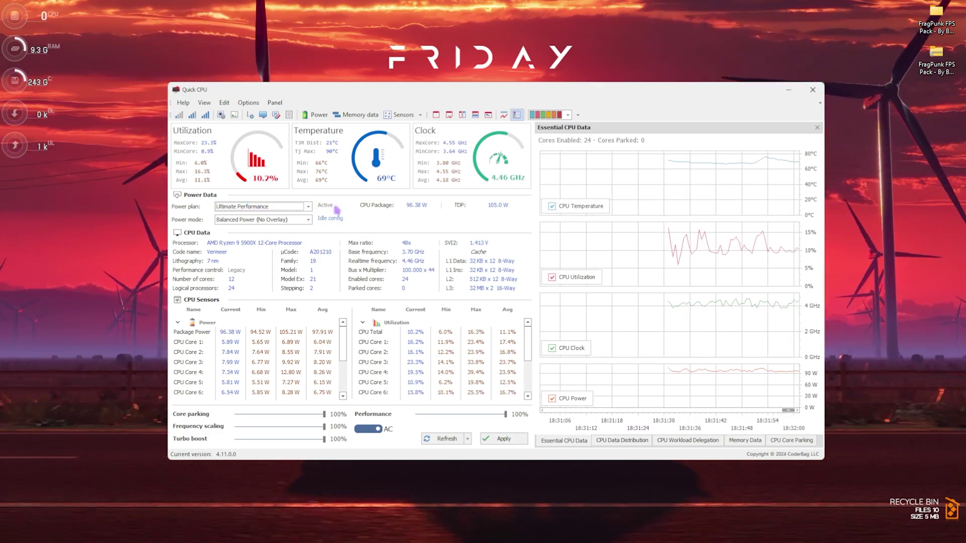
# Leave the power mode at Balanced Power (No Overlay), apply the Quick CPU settings and close the program.
pyautogui.click(307, 220)
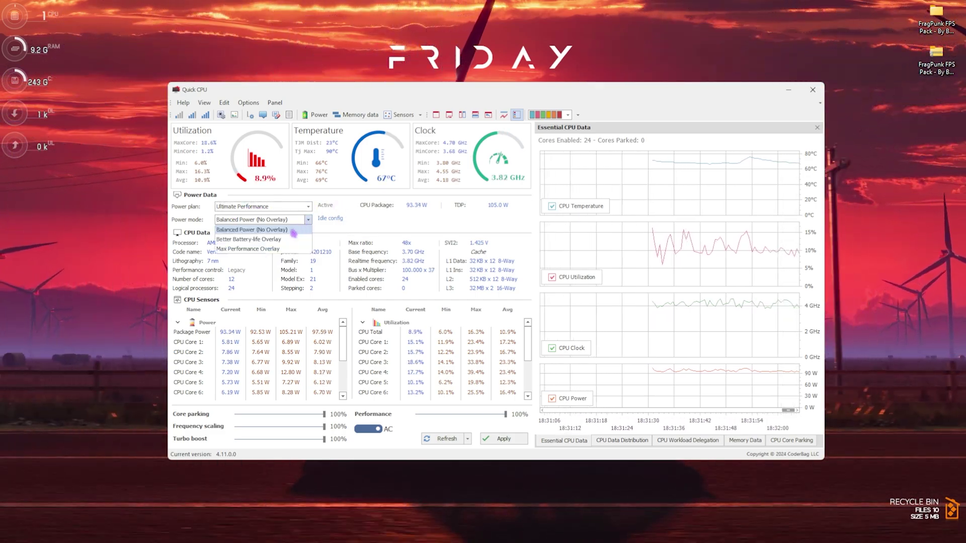
pyautogui.click(245, 252)
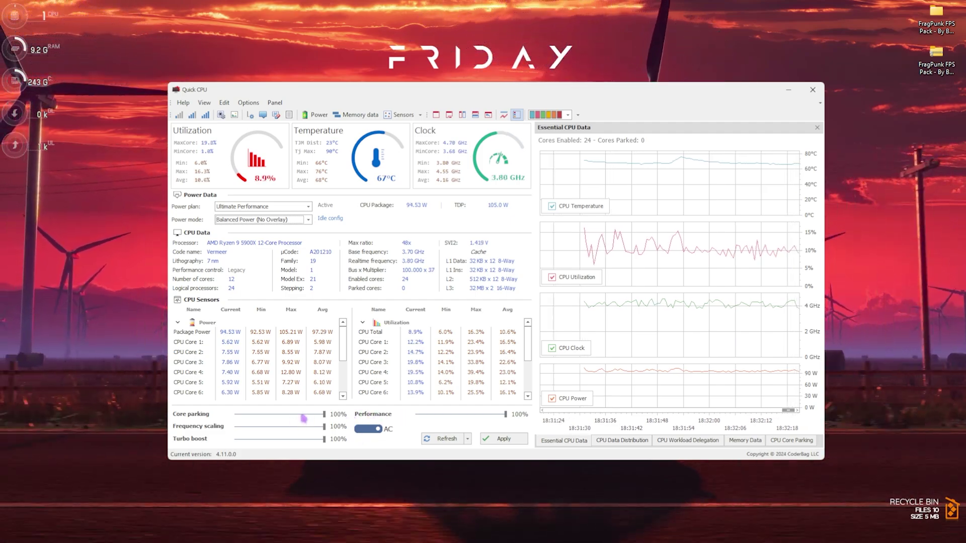
pyautogui.click(504, 439)
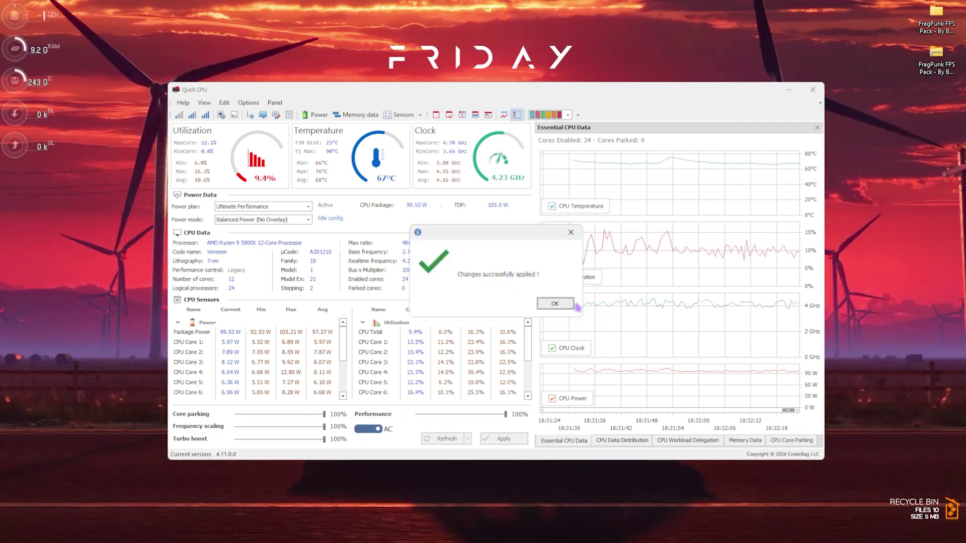
pyautogui.click(556, 304)
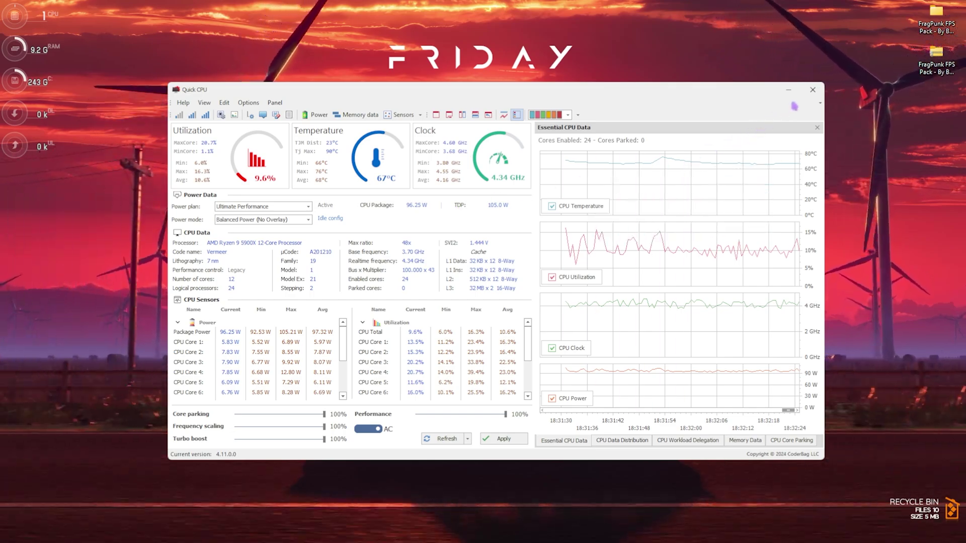
pyautogui.hotkey('alt', 'F4')
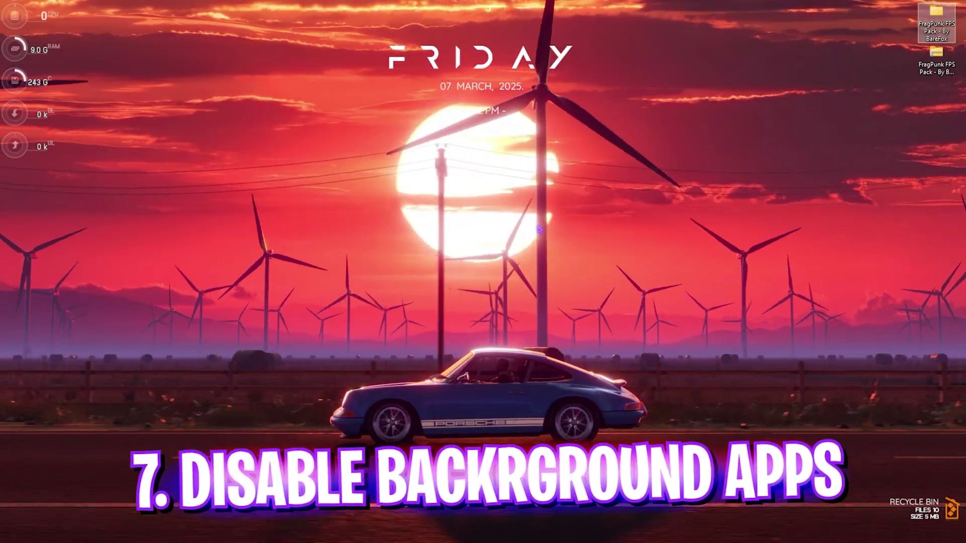
# Open the Local Group Policy Editor full screen and go to App Privacy under Computer Configuration, Administrative Templates, Windows Components.
pyautogui.click(538, 229)
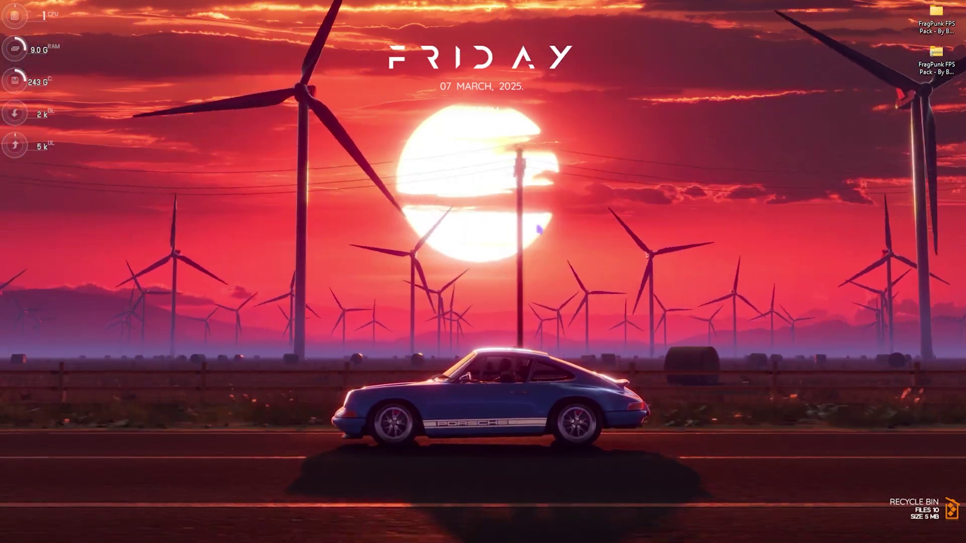
pyautogui.press('super')
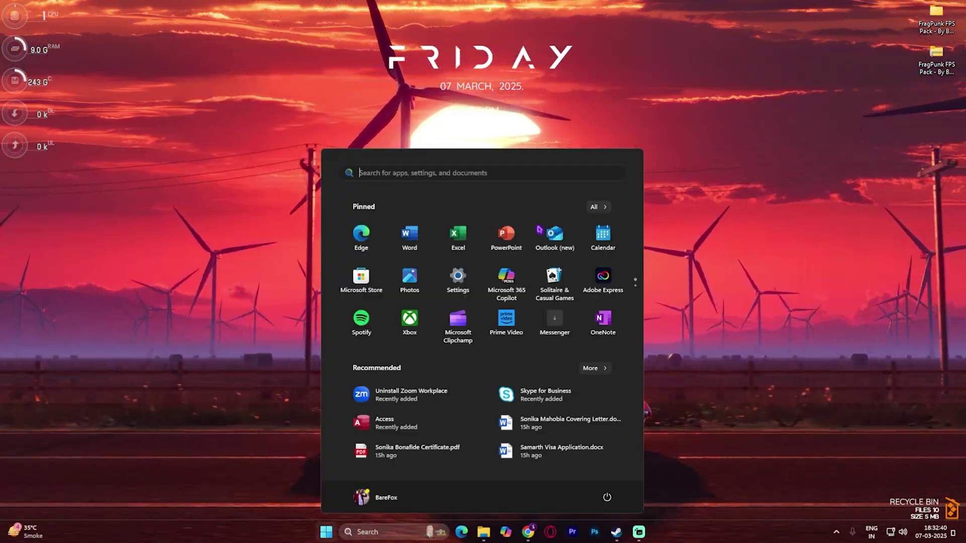
pyautogui.write('edit group policy')
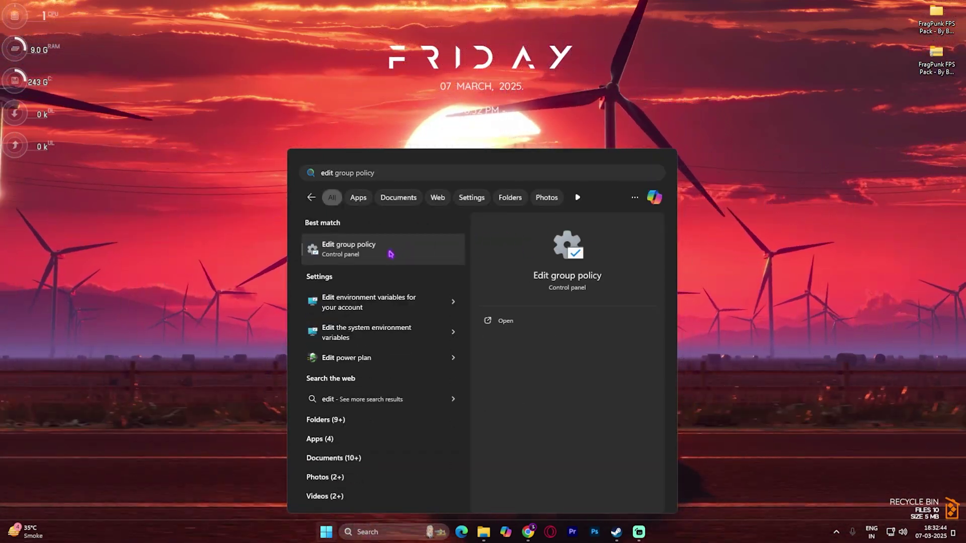
pyautogui.click(363, 252)
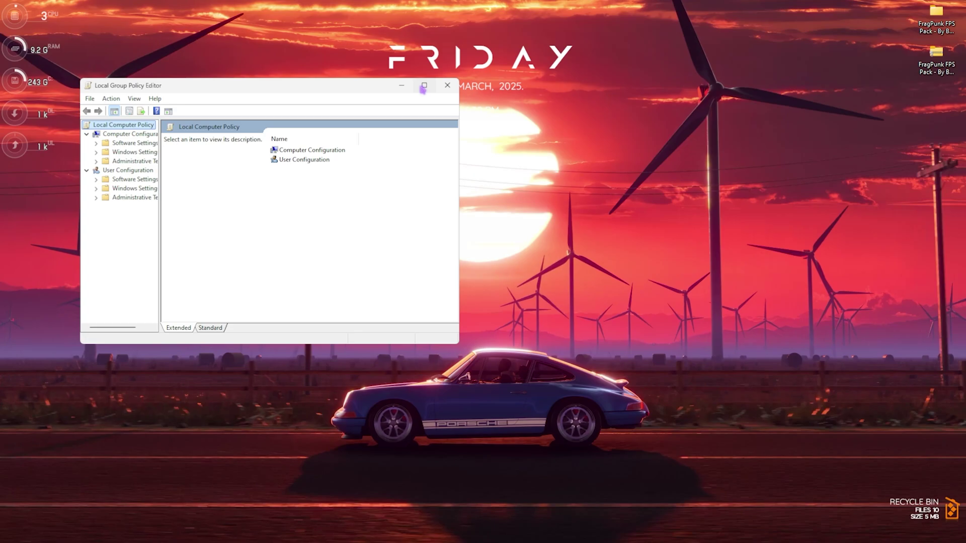
pyautogui.click(424, 86)
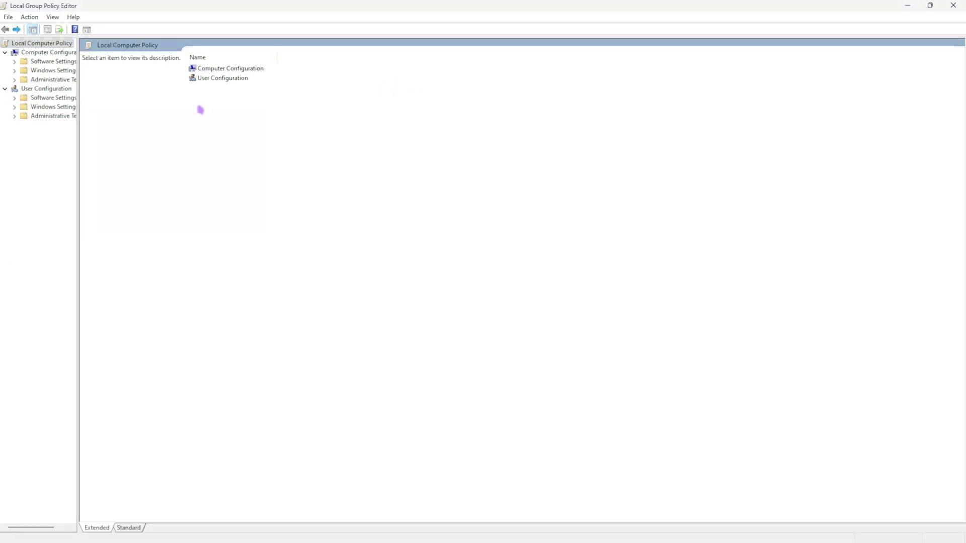
pyautogui.doubleClick(230, 70)
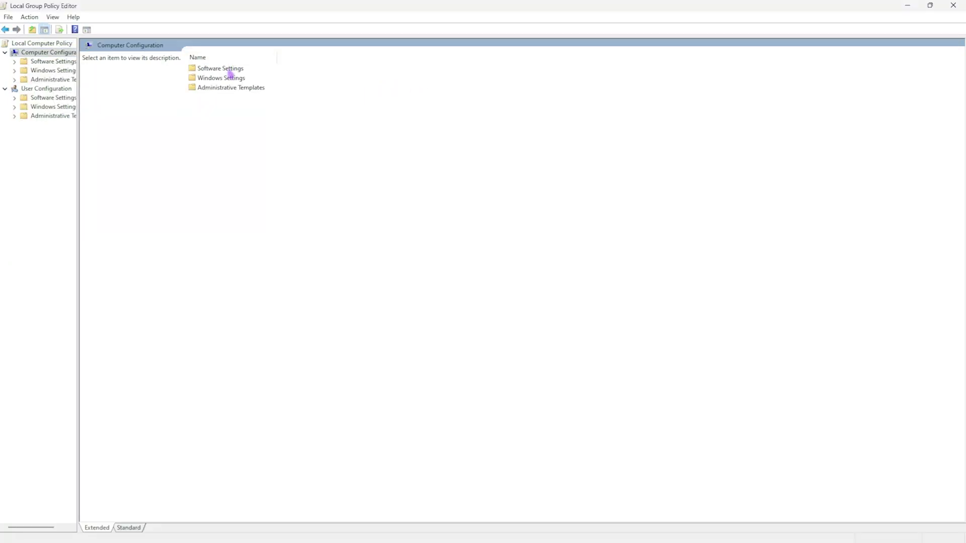
pyautogui.doubleClick(228, 89)
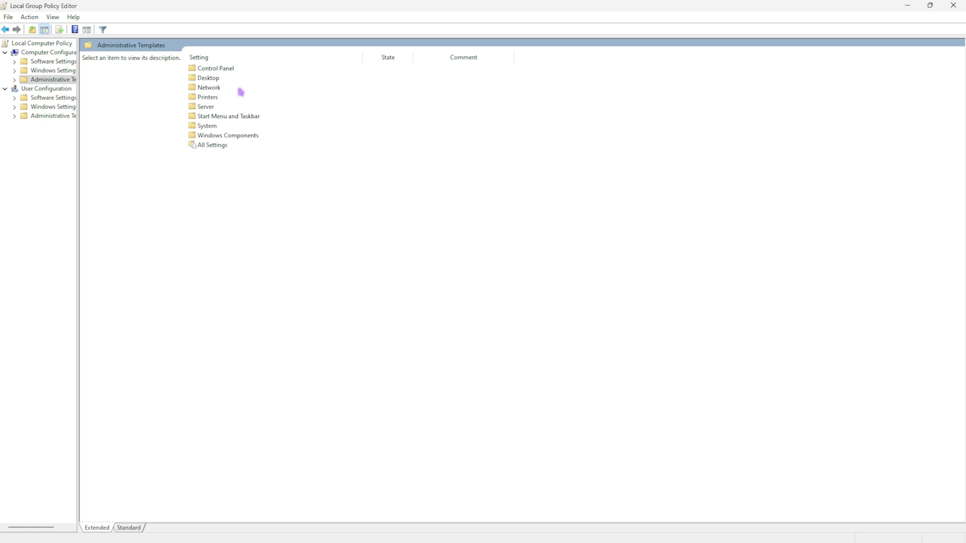
pyautogui.doubleClick(218, 137)
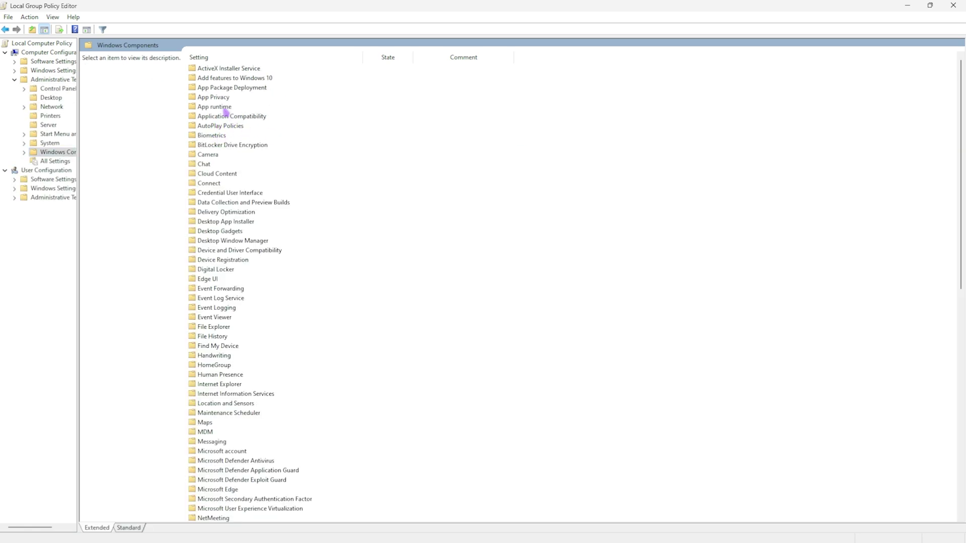
pyautogui.doubleClick(220, 98)
# Confirm the "Let Windows apps run in the background" policy as Enabled with Force Deny as the default for all apps.
pyautogui.click(236, 290)
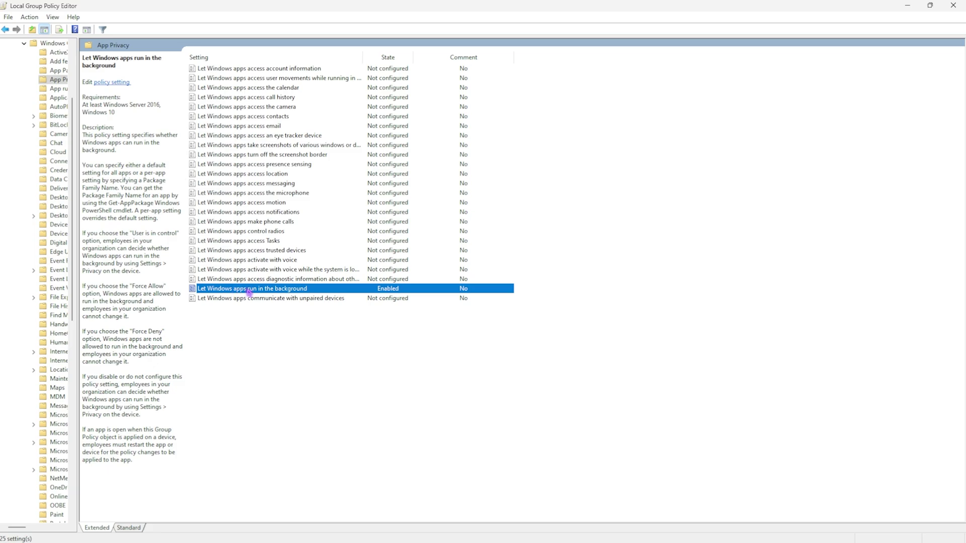
pyautogui.doubleClick(250, 289)
pyautogui.moveTo(171, 24); pyautogui.dragTo(282, 75)
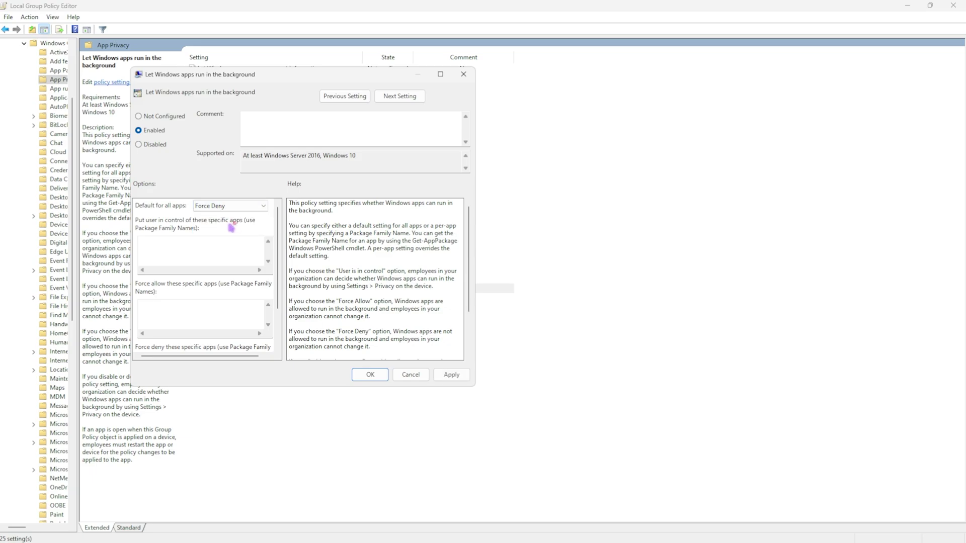
pyautogui.click(371, 375)
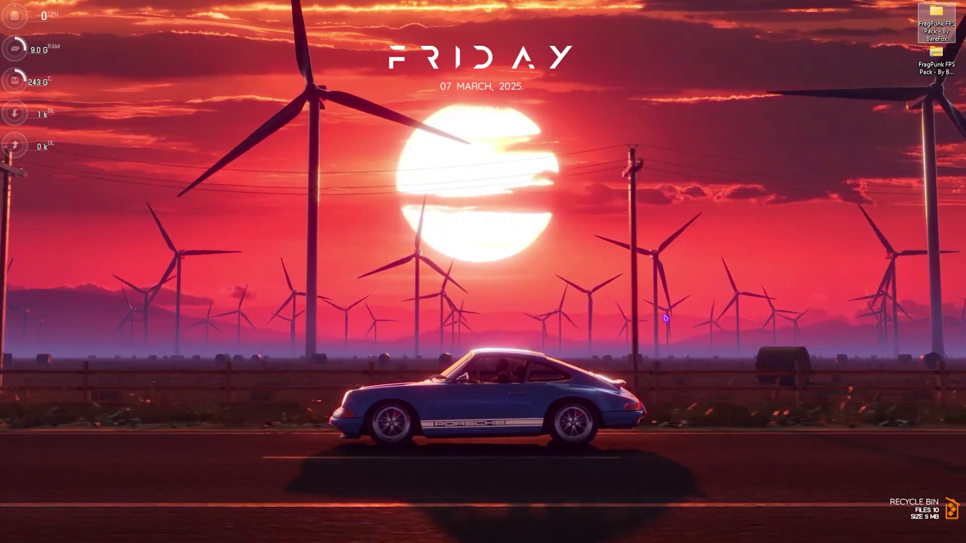
# Review the list of startup apps and their status in Task Manager, then close it.
pyautogui.hotkey('ctrl', 'shift', 'Escape')
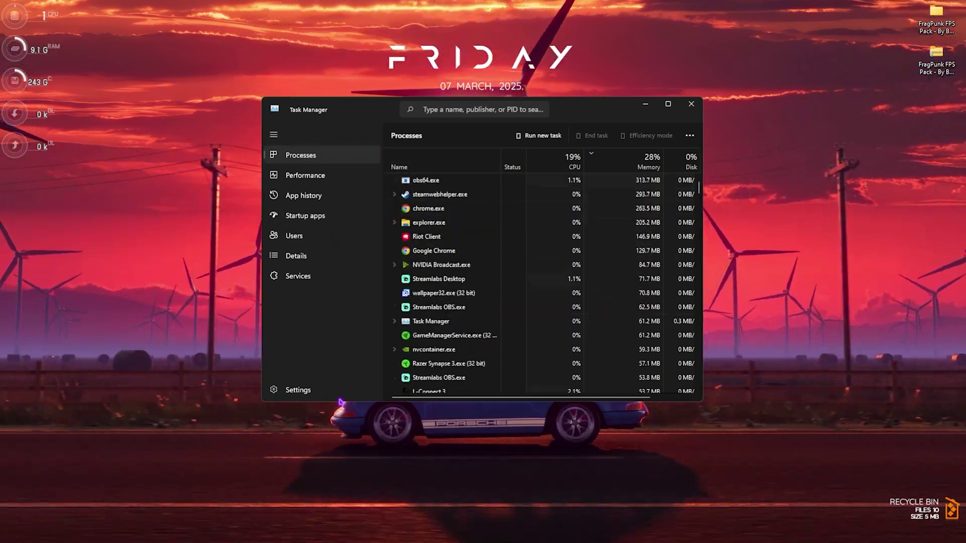
pyautogui.click(327, 219)
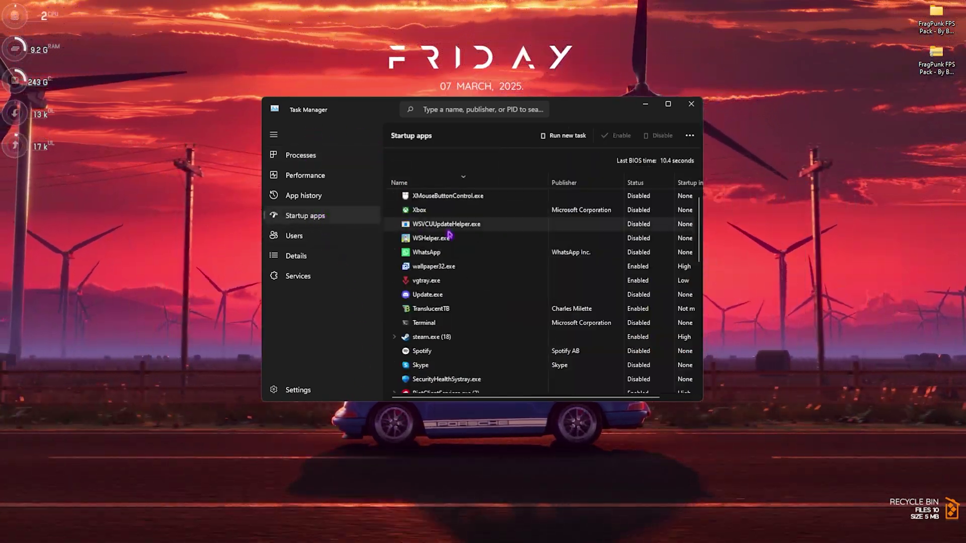
pyautogui.scroll(-5, 469, 239)
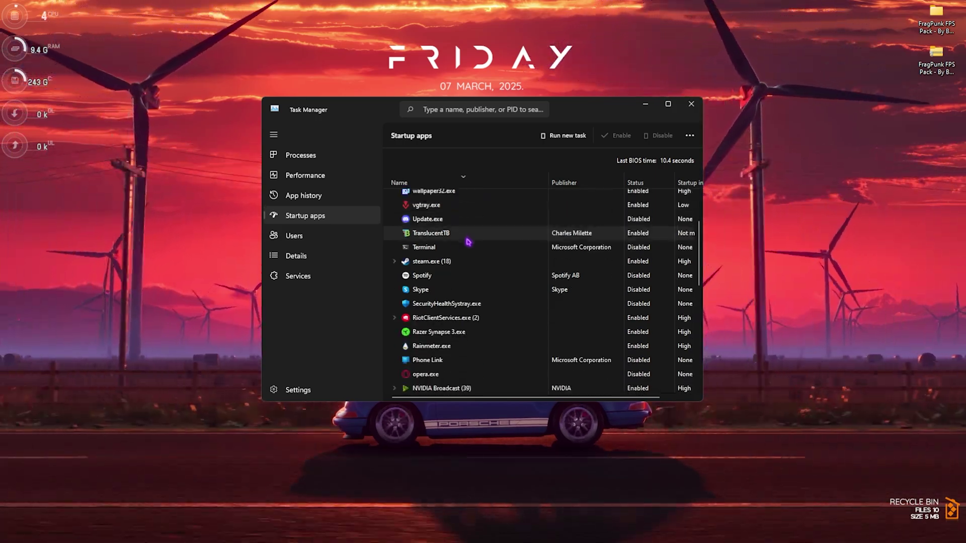
pyautogui.scroll(5, 469, 242)
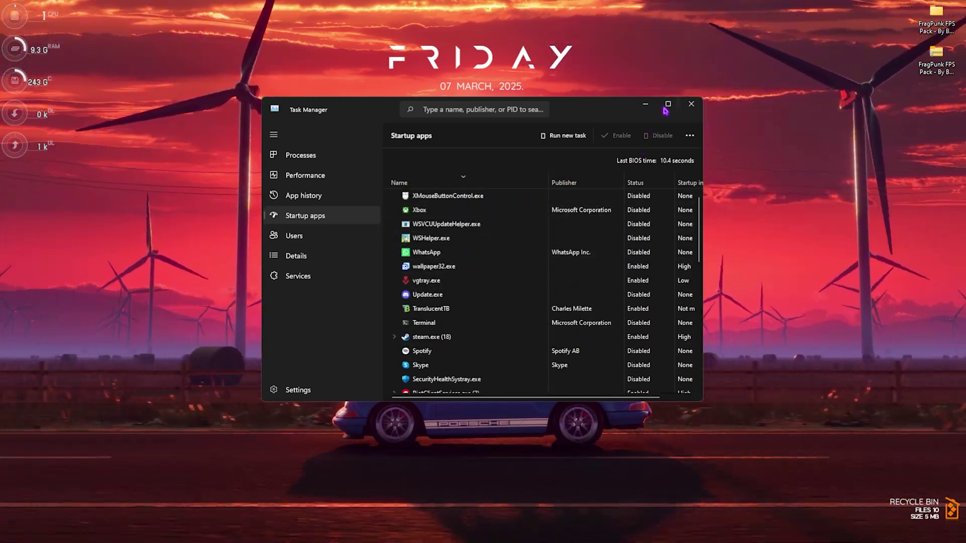
pyautogui.click(669, 103)
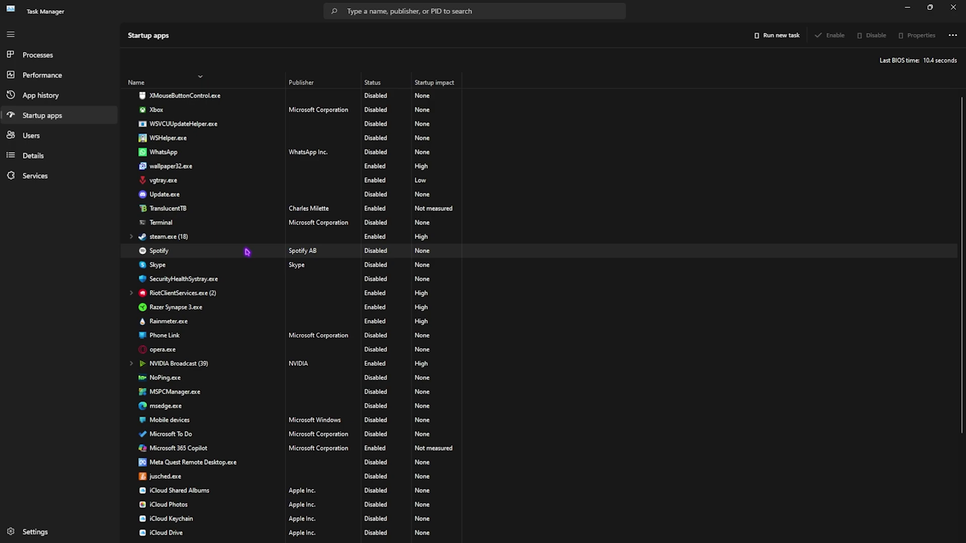
pyautogui.scroll(-2, 233, 401)
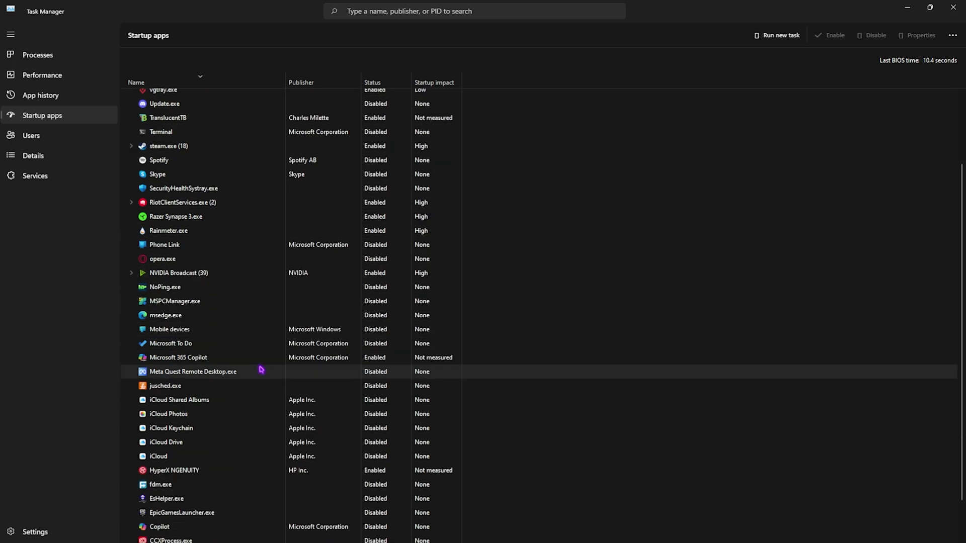
pyautogui.scroll(2, 261, 368)
pyautogui.click(953, 8)
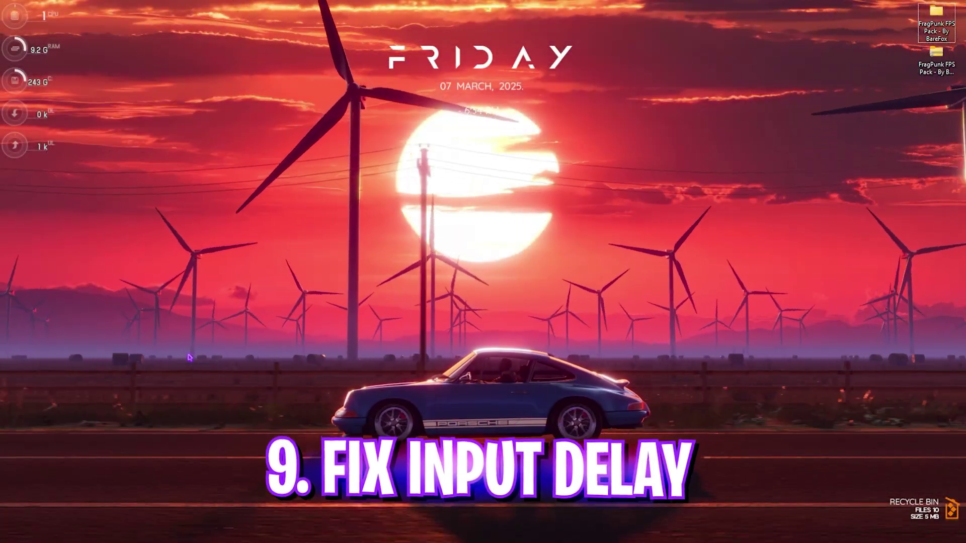
# Open Device Manager and expand the System devices category.
pyautogui.press('super')
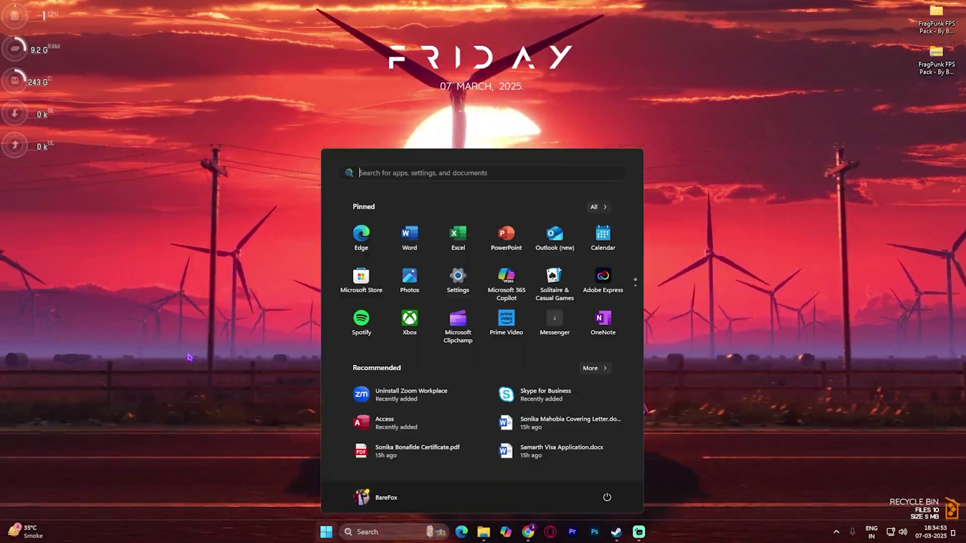
pyautogui.write('device manager')
pyautogui.press('Return')
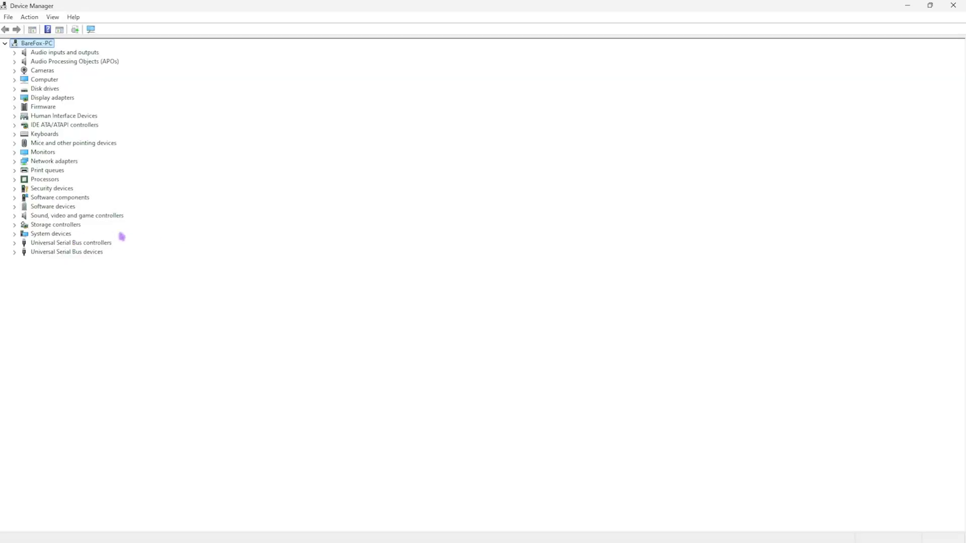
pyautogui.doubleClick(52, 233)
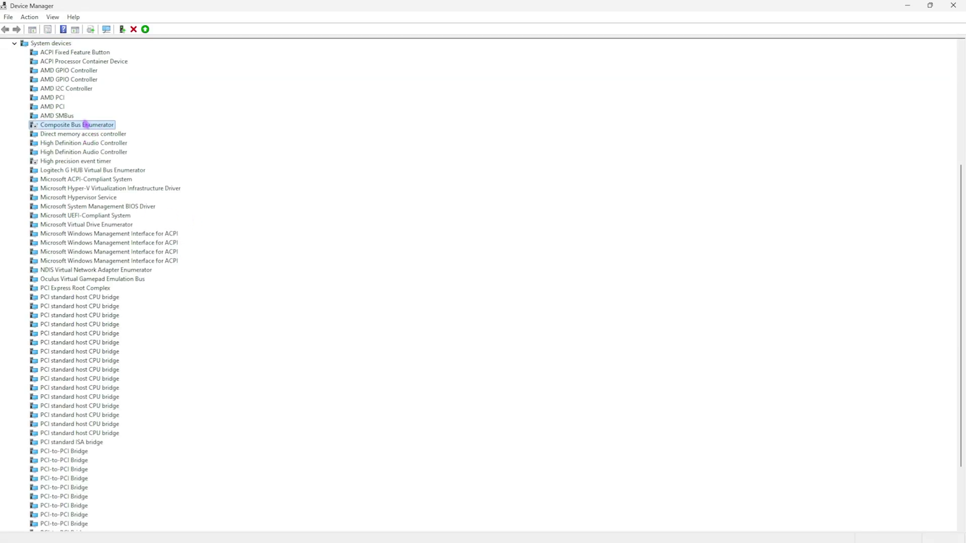
# Check whether Composite Bus Enumerator is disabled and locate High precision event timer among the system devices.
pyautogui.rightClick(89, 130)
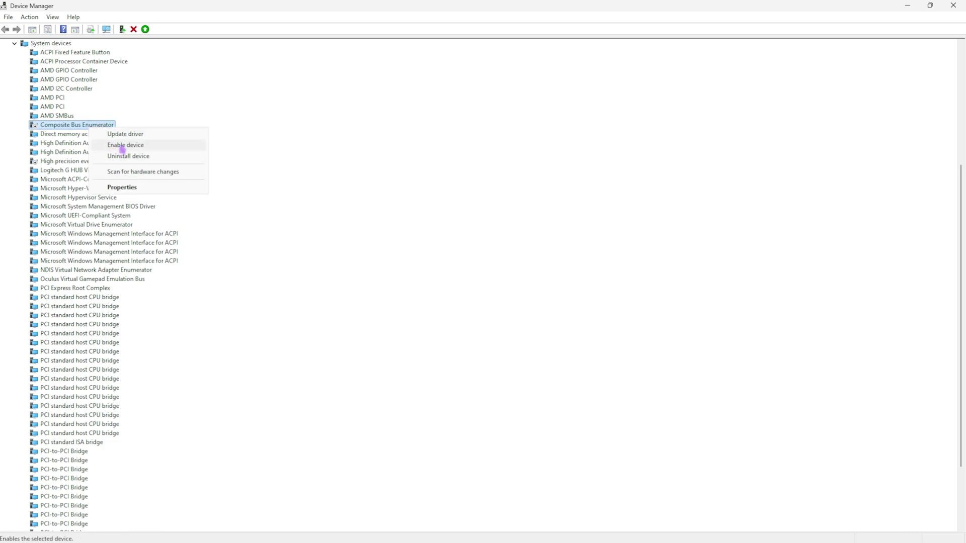
pyautogui.press('Escape')
pyautogui.click(90, 162)
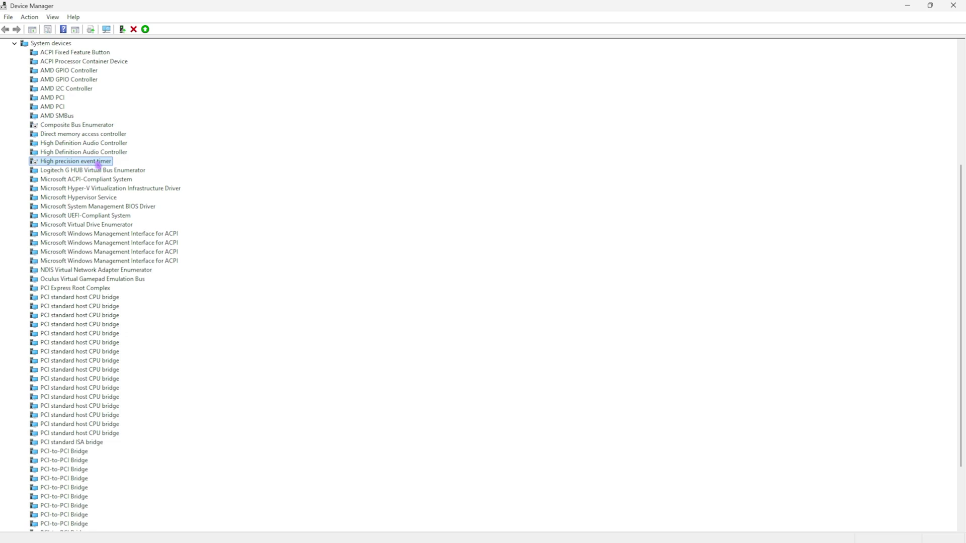
pyautogui.scroll(-3, 99, 165)
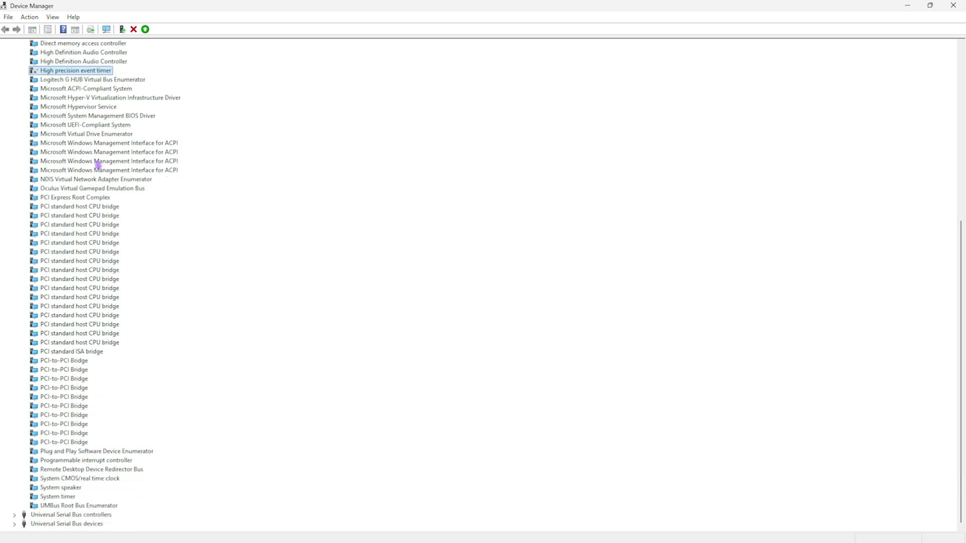
pyautogui.scroll(4, 97, 166)
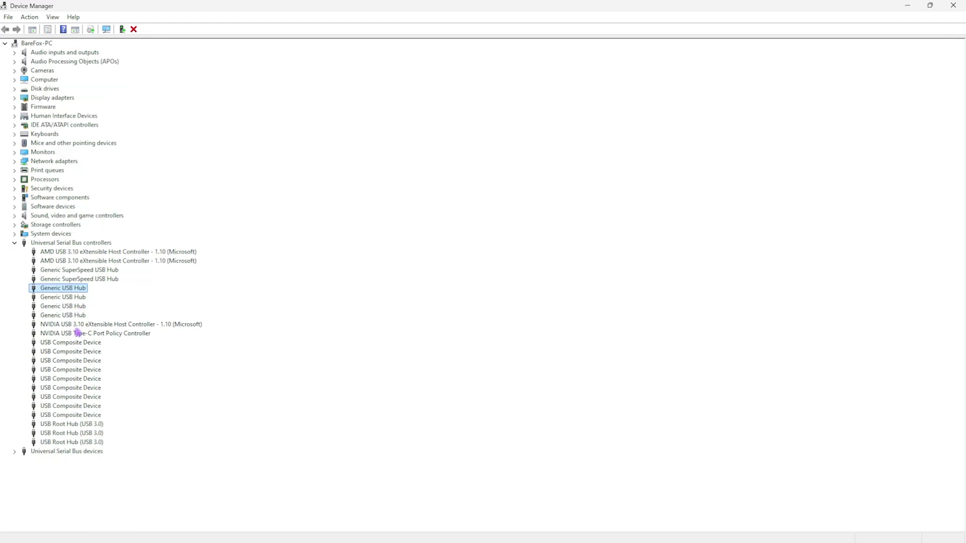
# Open the properties of the first Generic USB Hub under Universal Serial Bus controllers.
pyautogui.rightClick(66, 291)
pyautogui.click(96, 338)
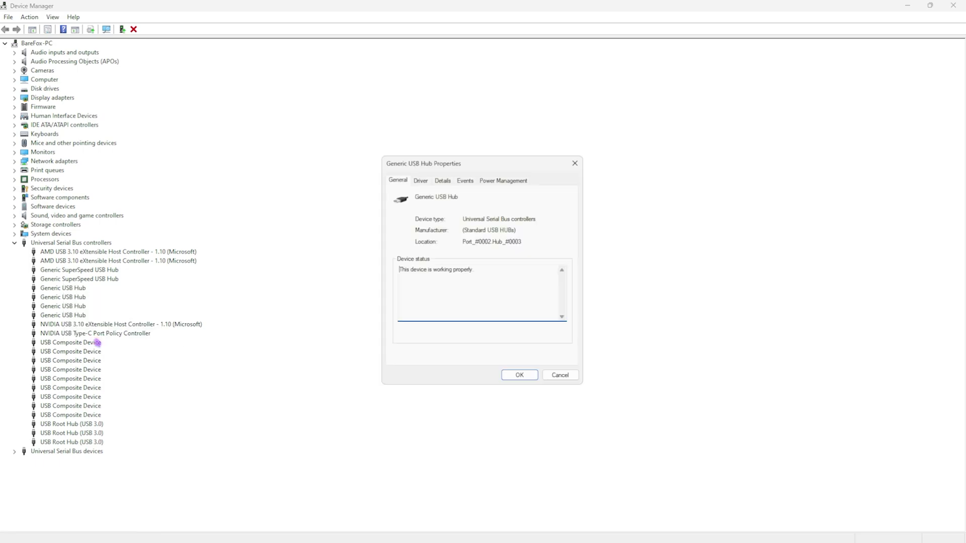